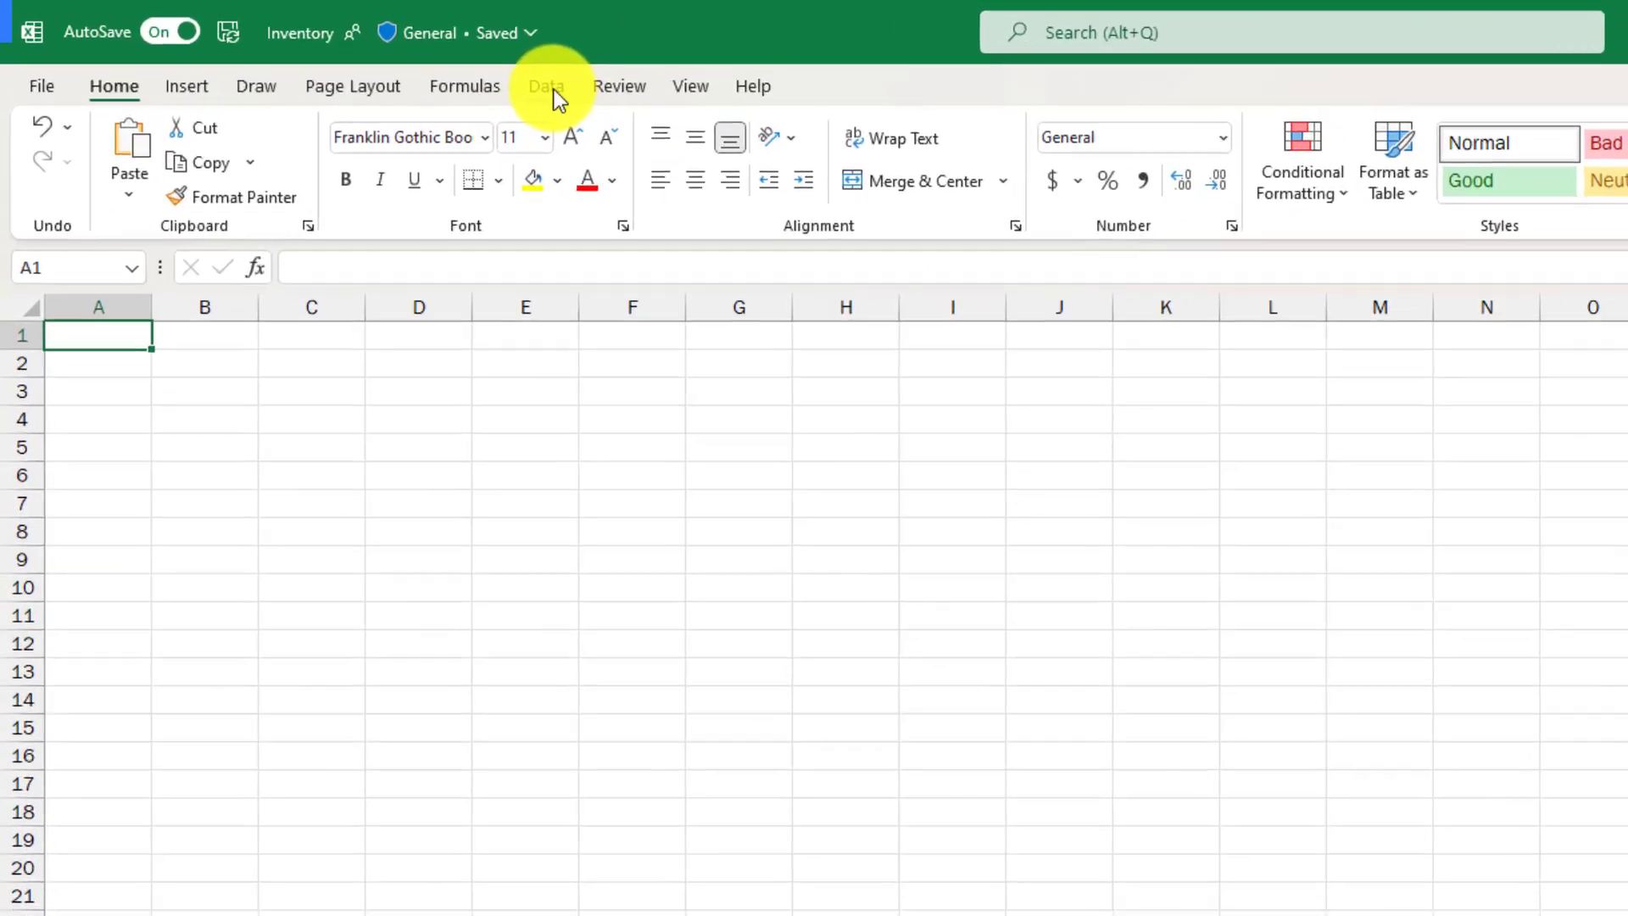
Load the 'Excel from picture' image file for data extraction via Data > From Picture.
left_click(623, 98)
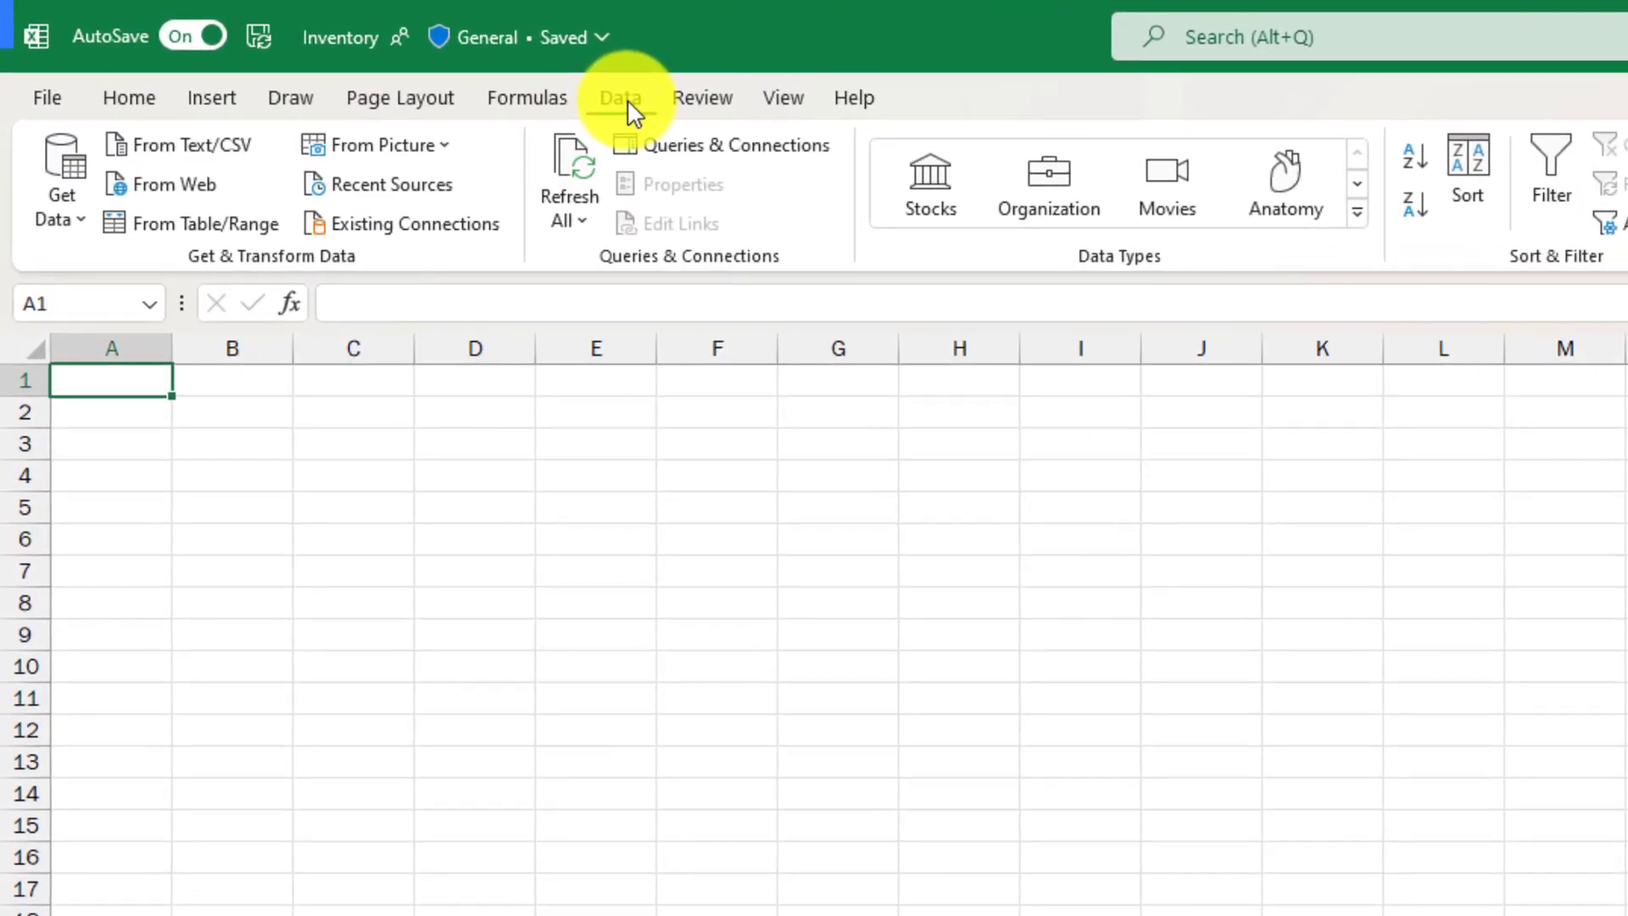
left_click(412, 144)
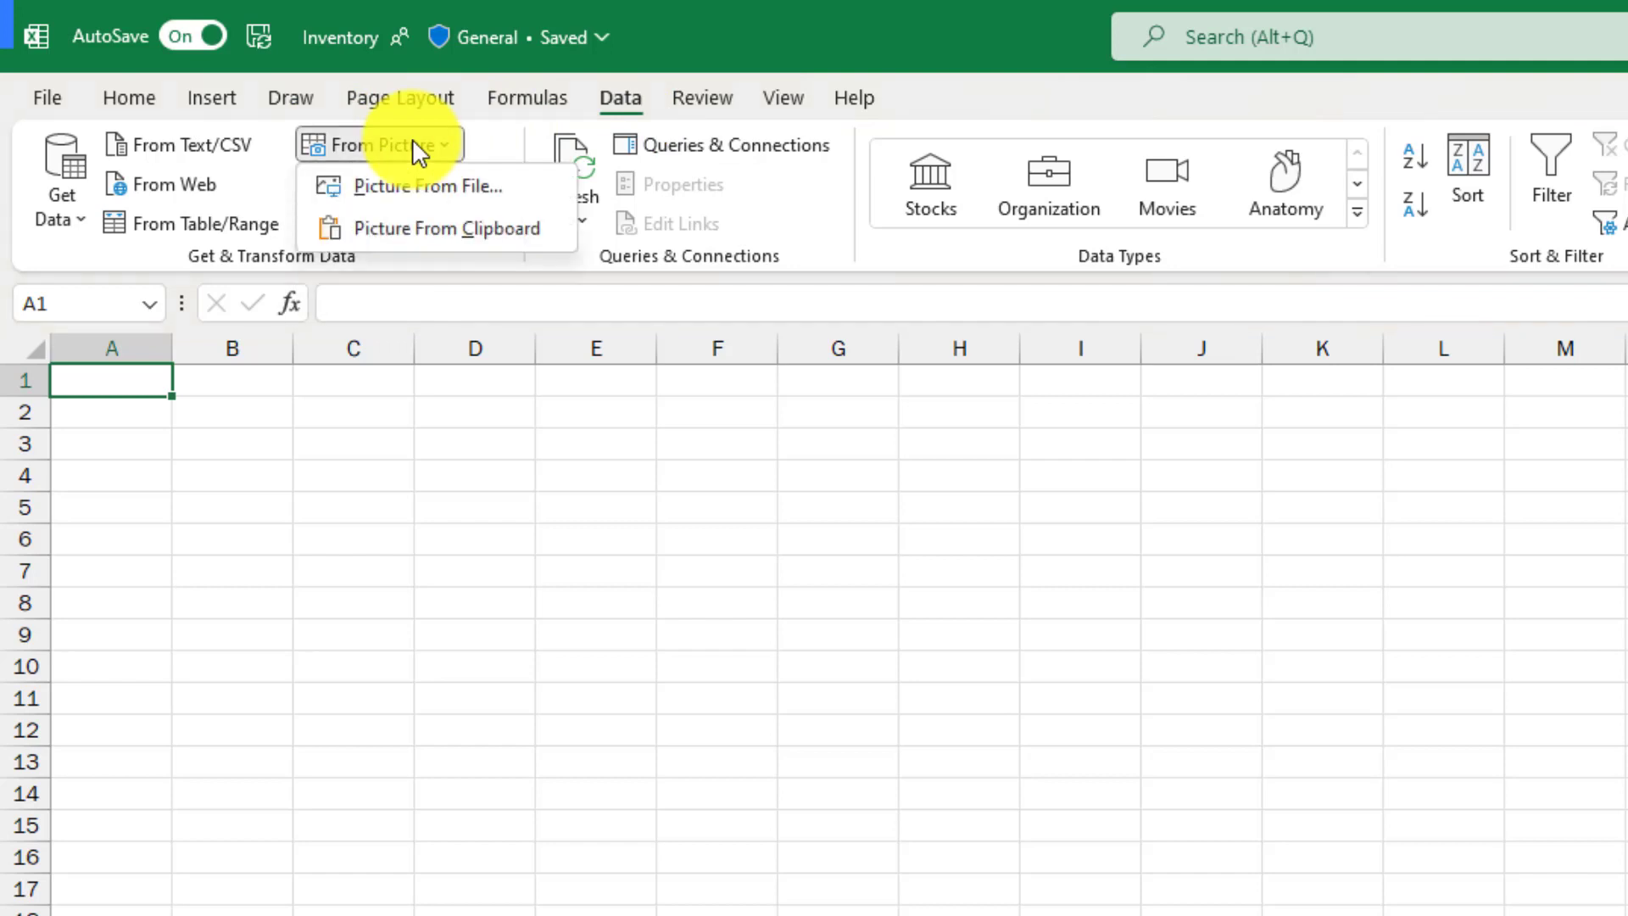
left_click(532, 191)
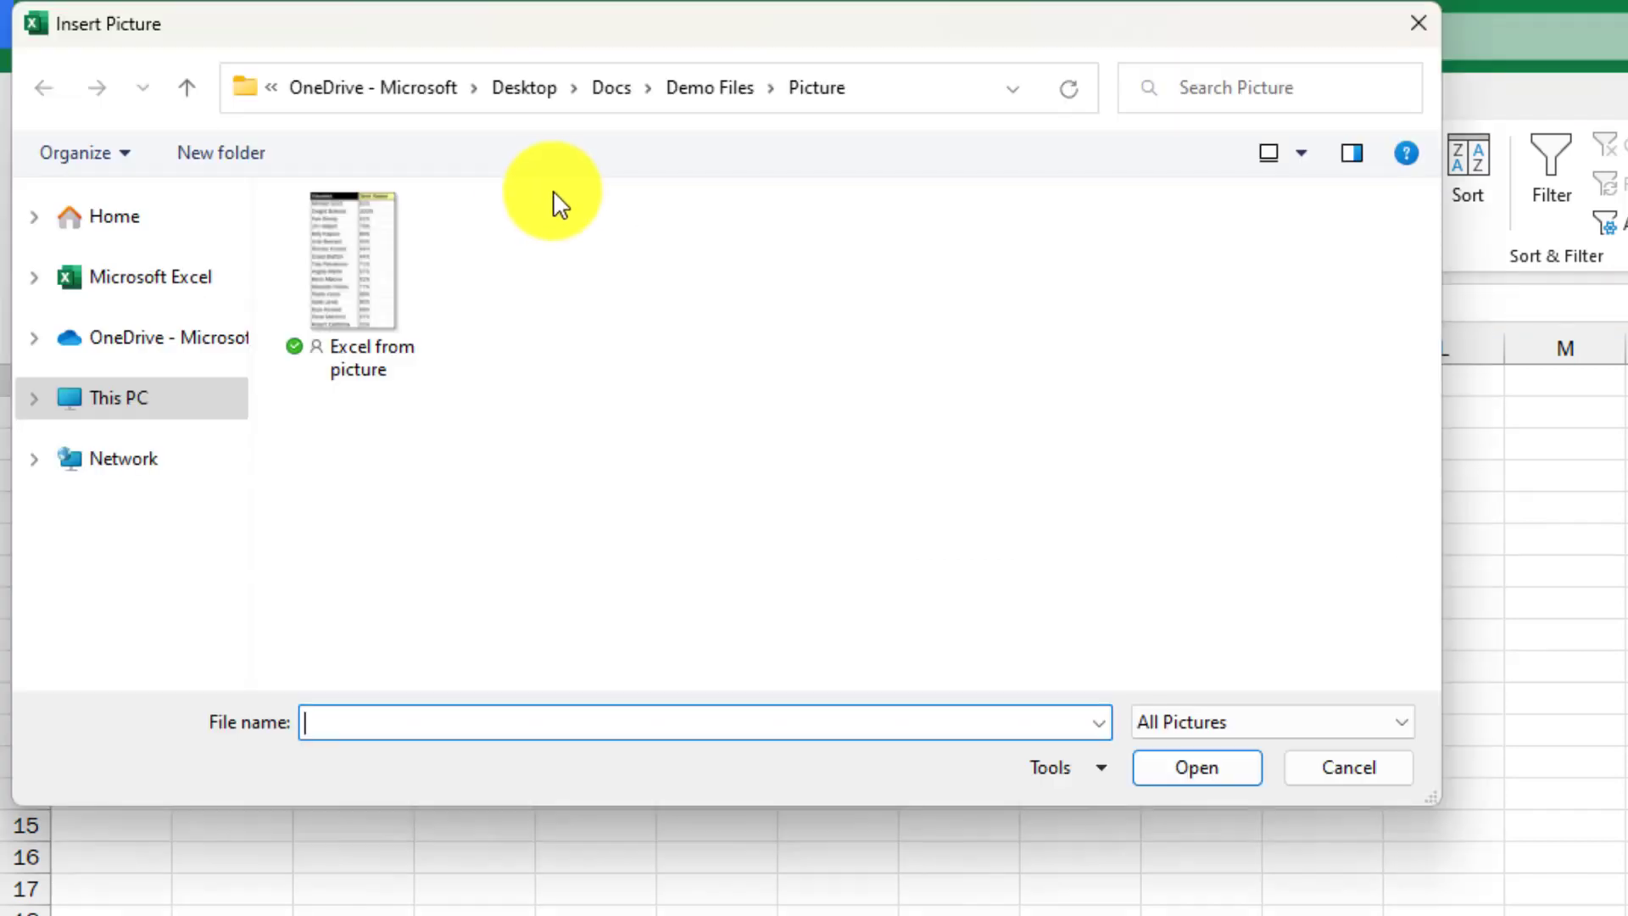
left_click(387, 263)
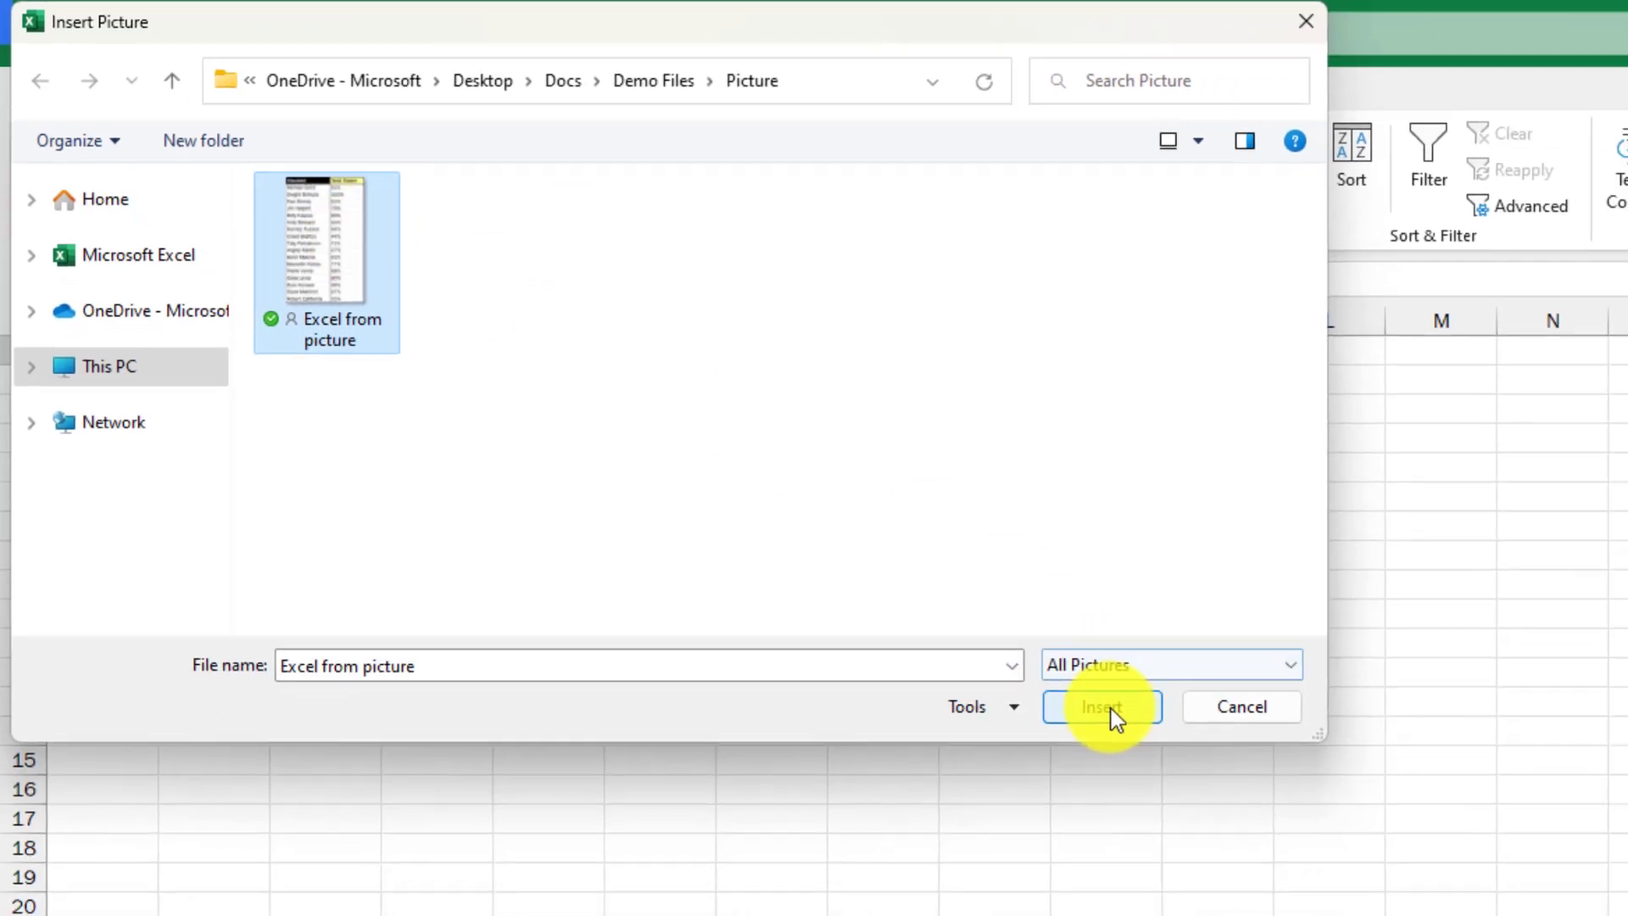
left_click(1196, 767)
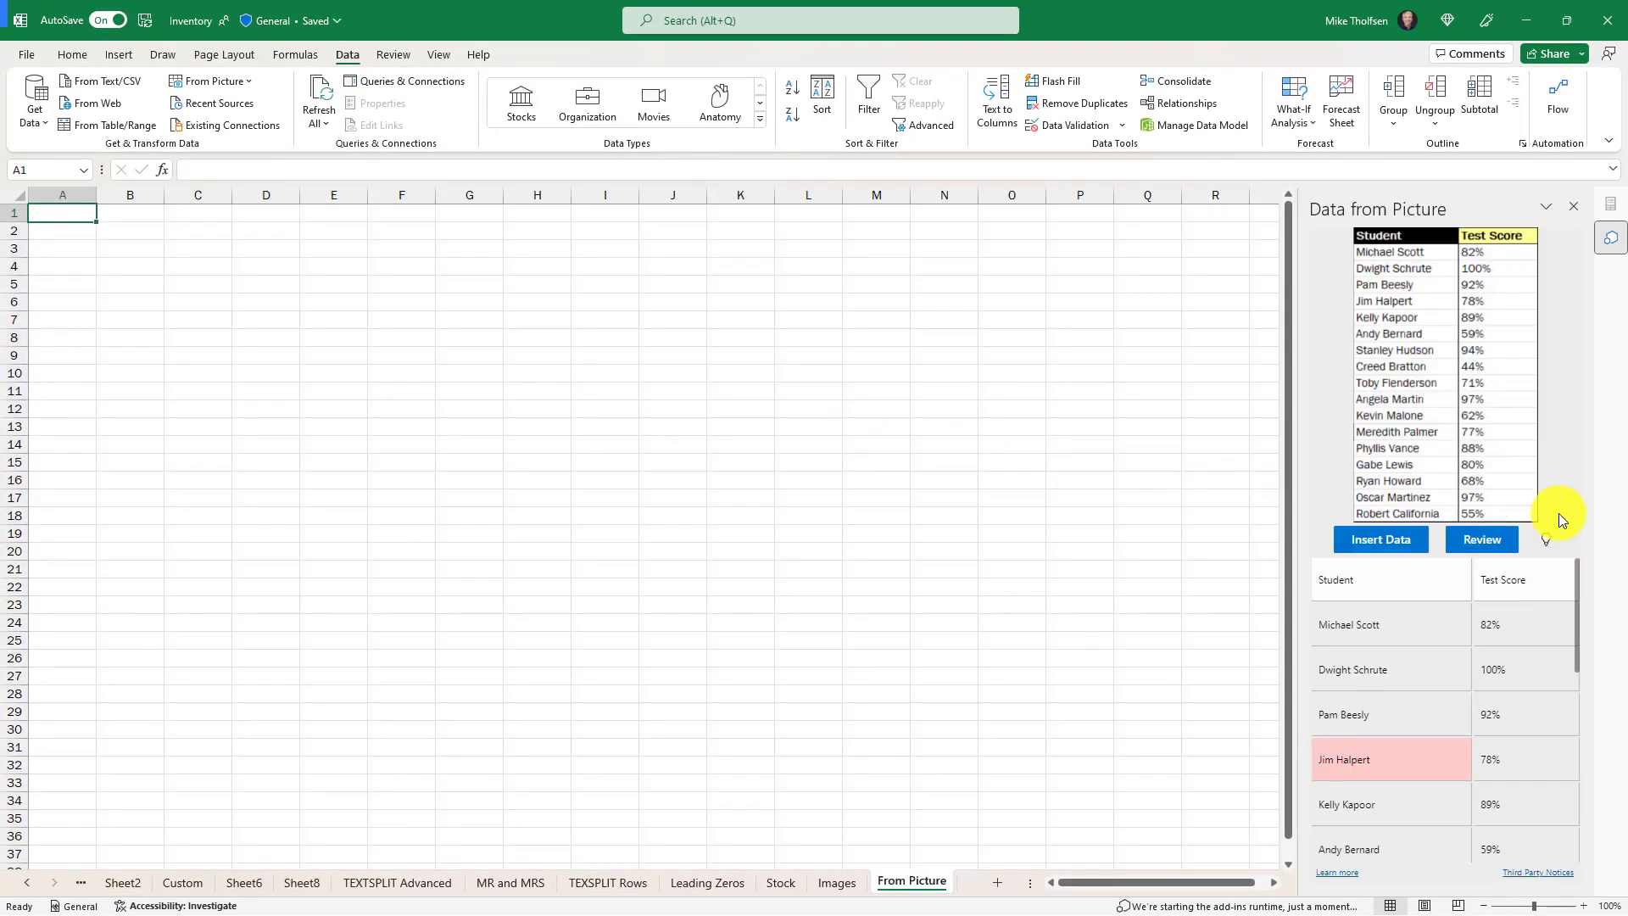
mouse_move(1576, 617)
left_mouse_down()
mouse_move(1579, 729)
mouse_move(1578, 579)
left_mouse_up()
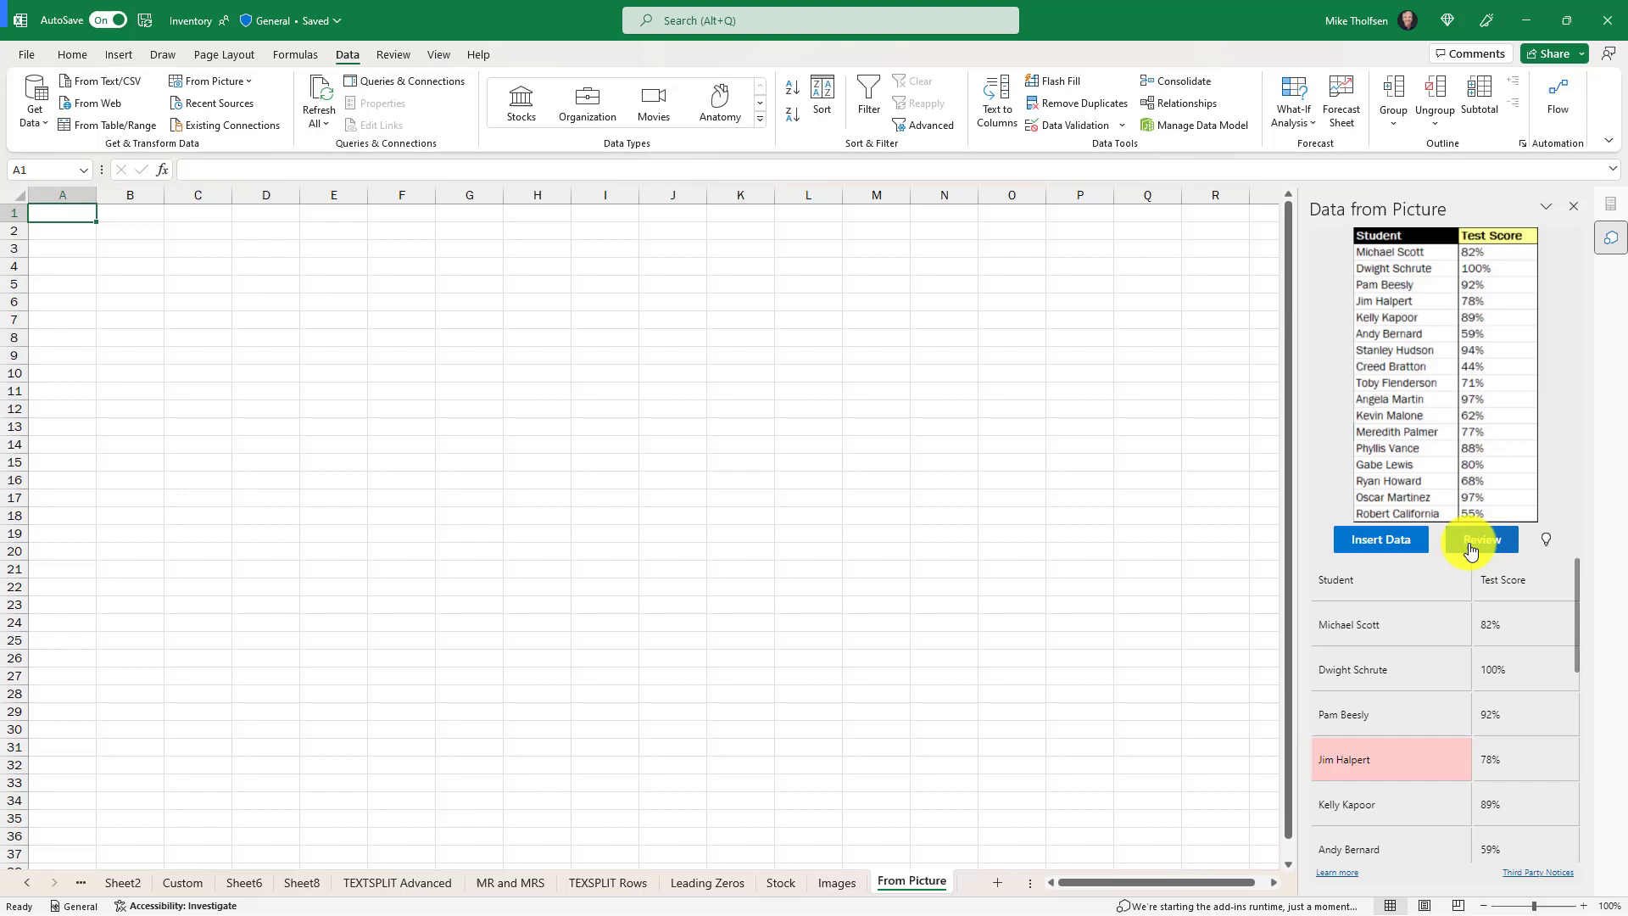
Insert the extracted Student and Test Score table into the sheet anyway and review its cells.
left_click(1375, 539)
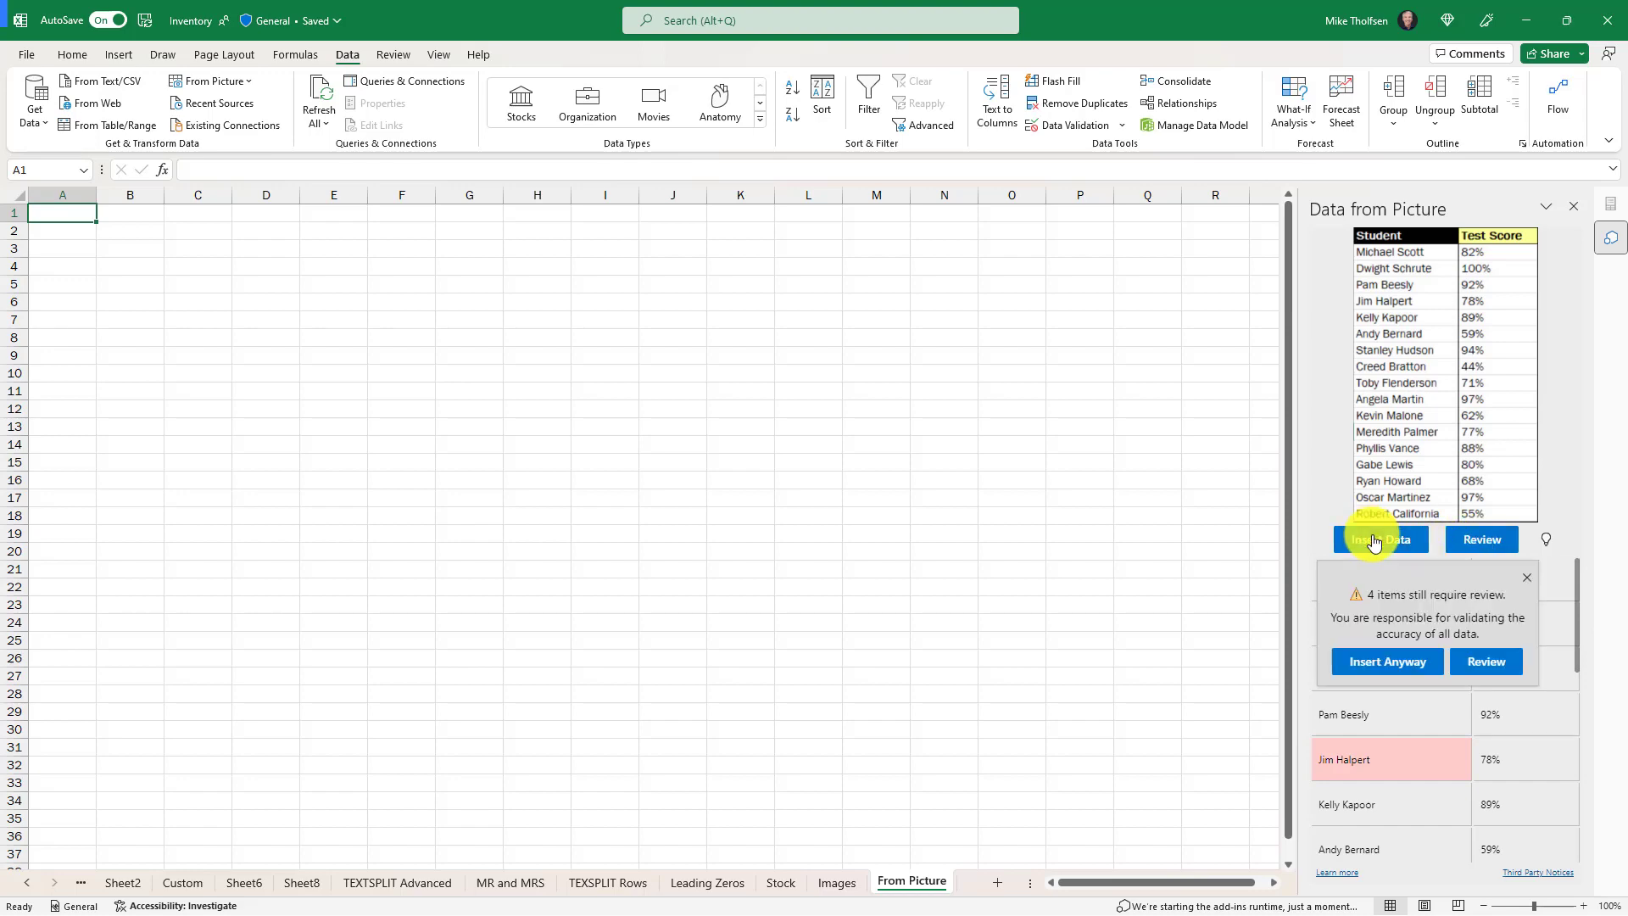
left_click(1387, 662)
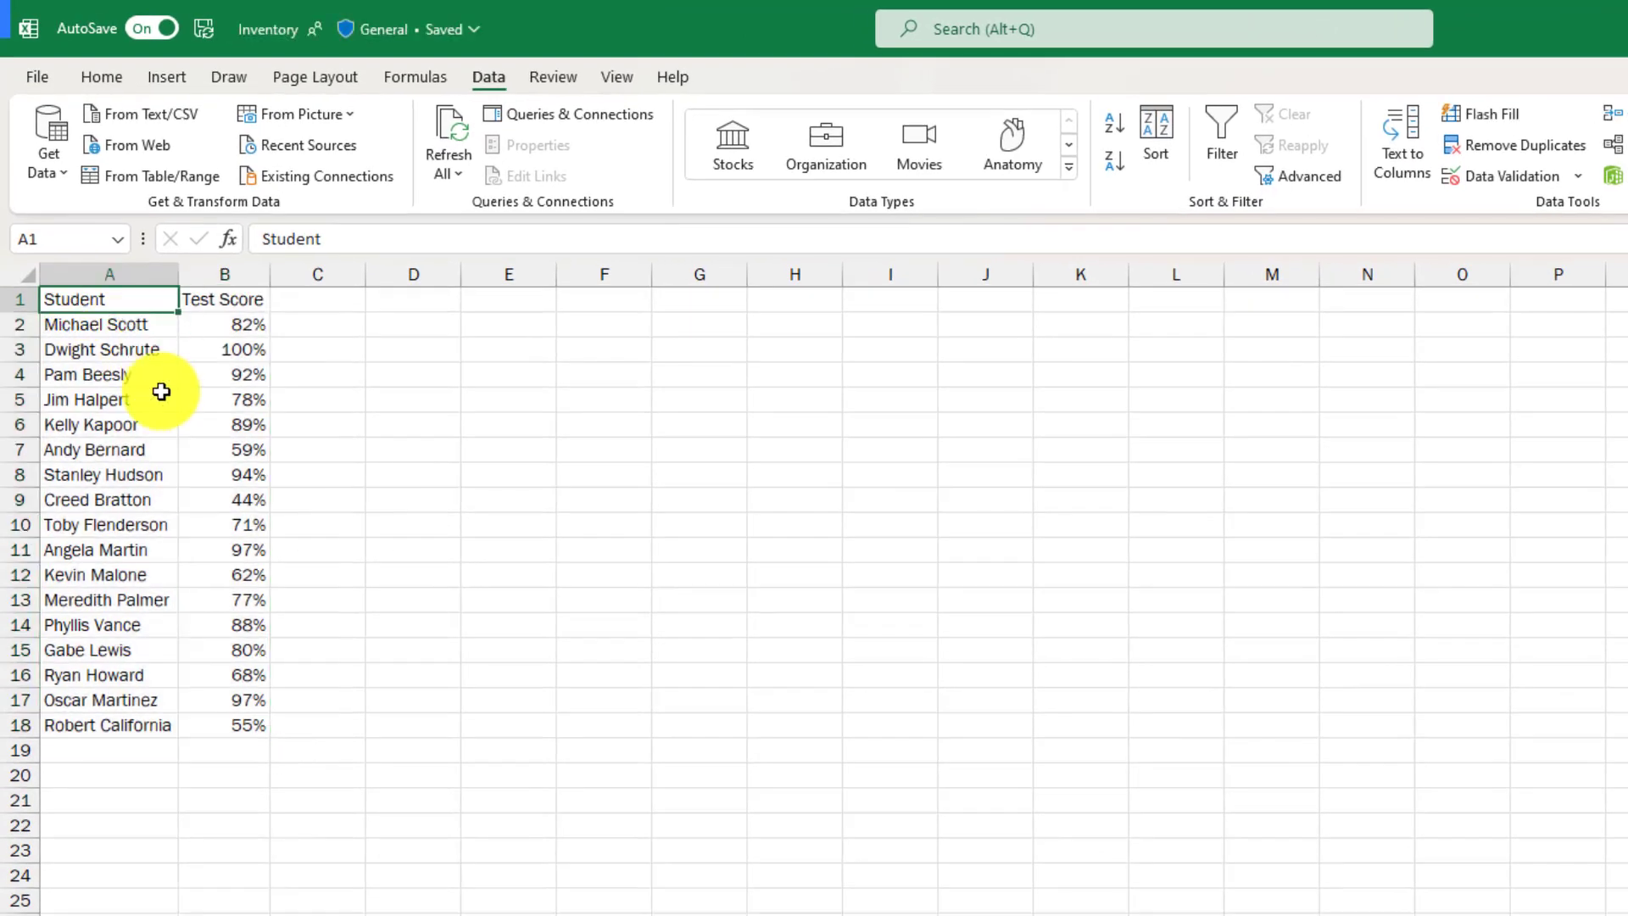
left_click_drag(110, 324, 249, 693)
left_click(247, 699)
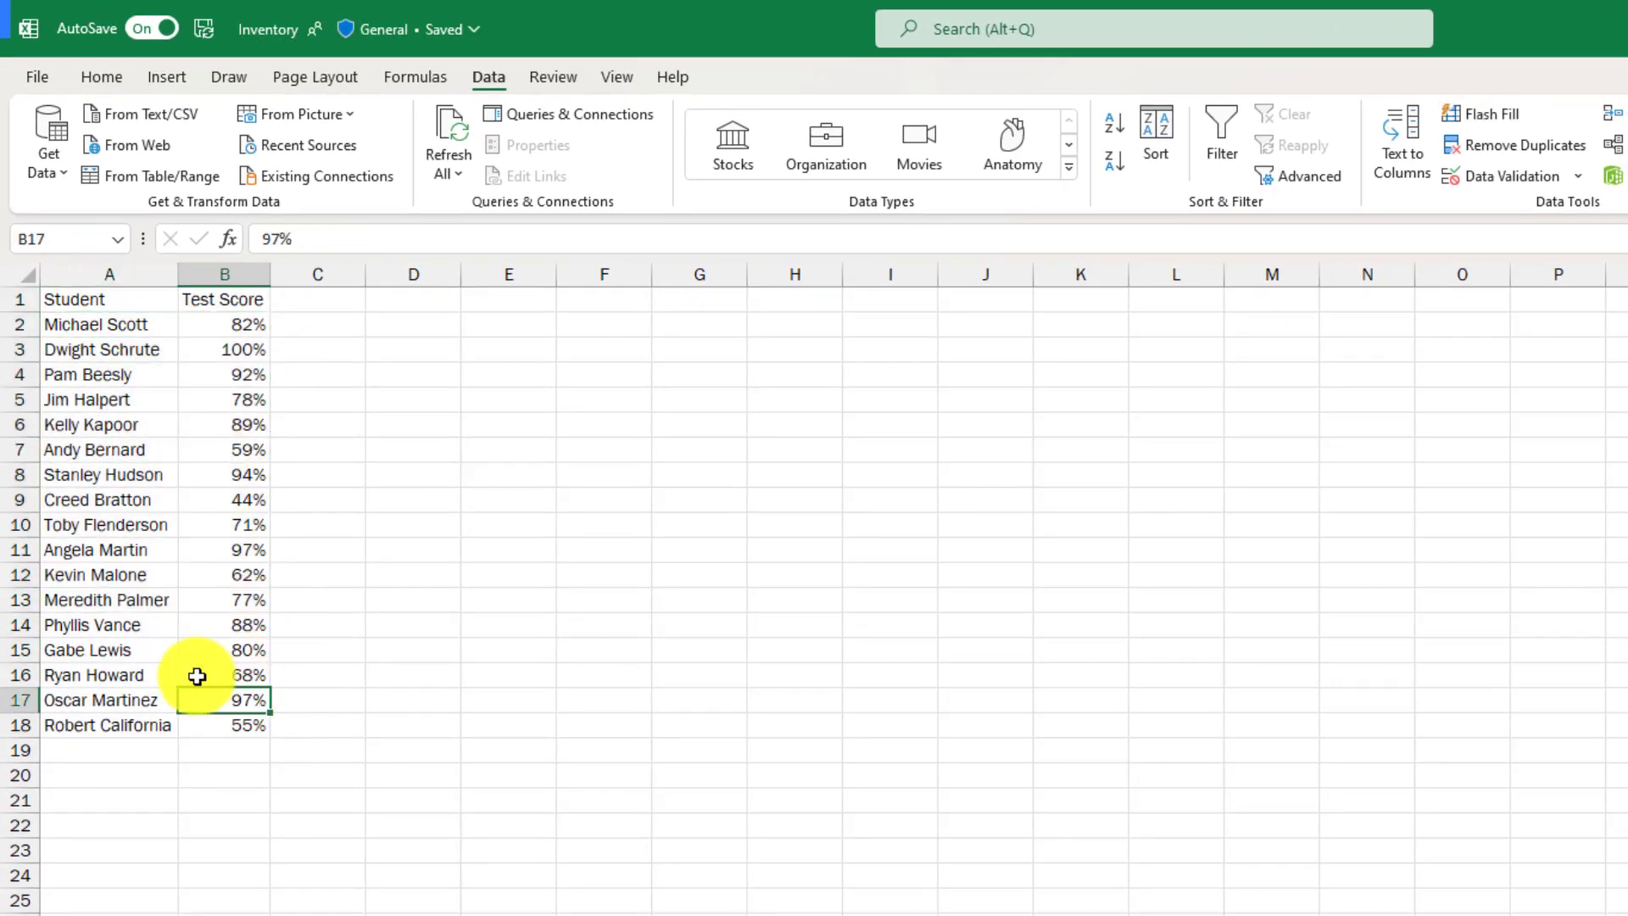
left_click(91, 624)
left_click_drag(89, 299, 224, 299)
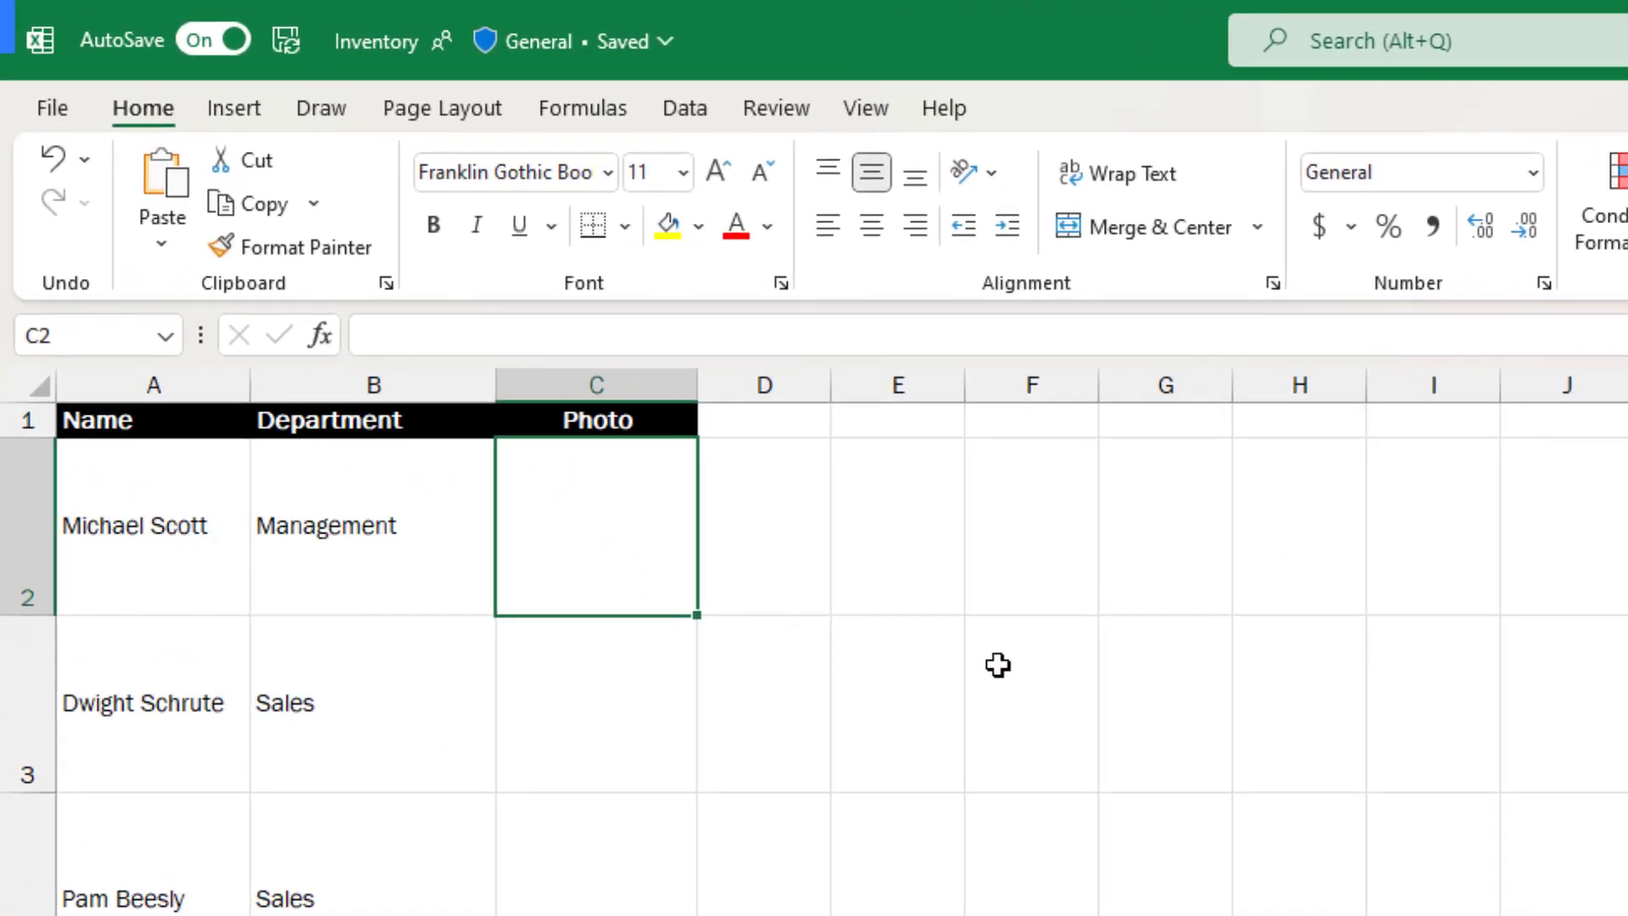
type("=IMAGE")
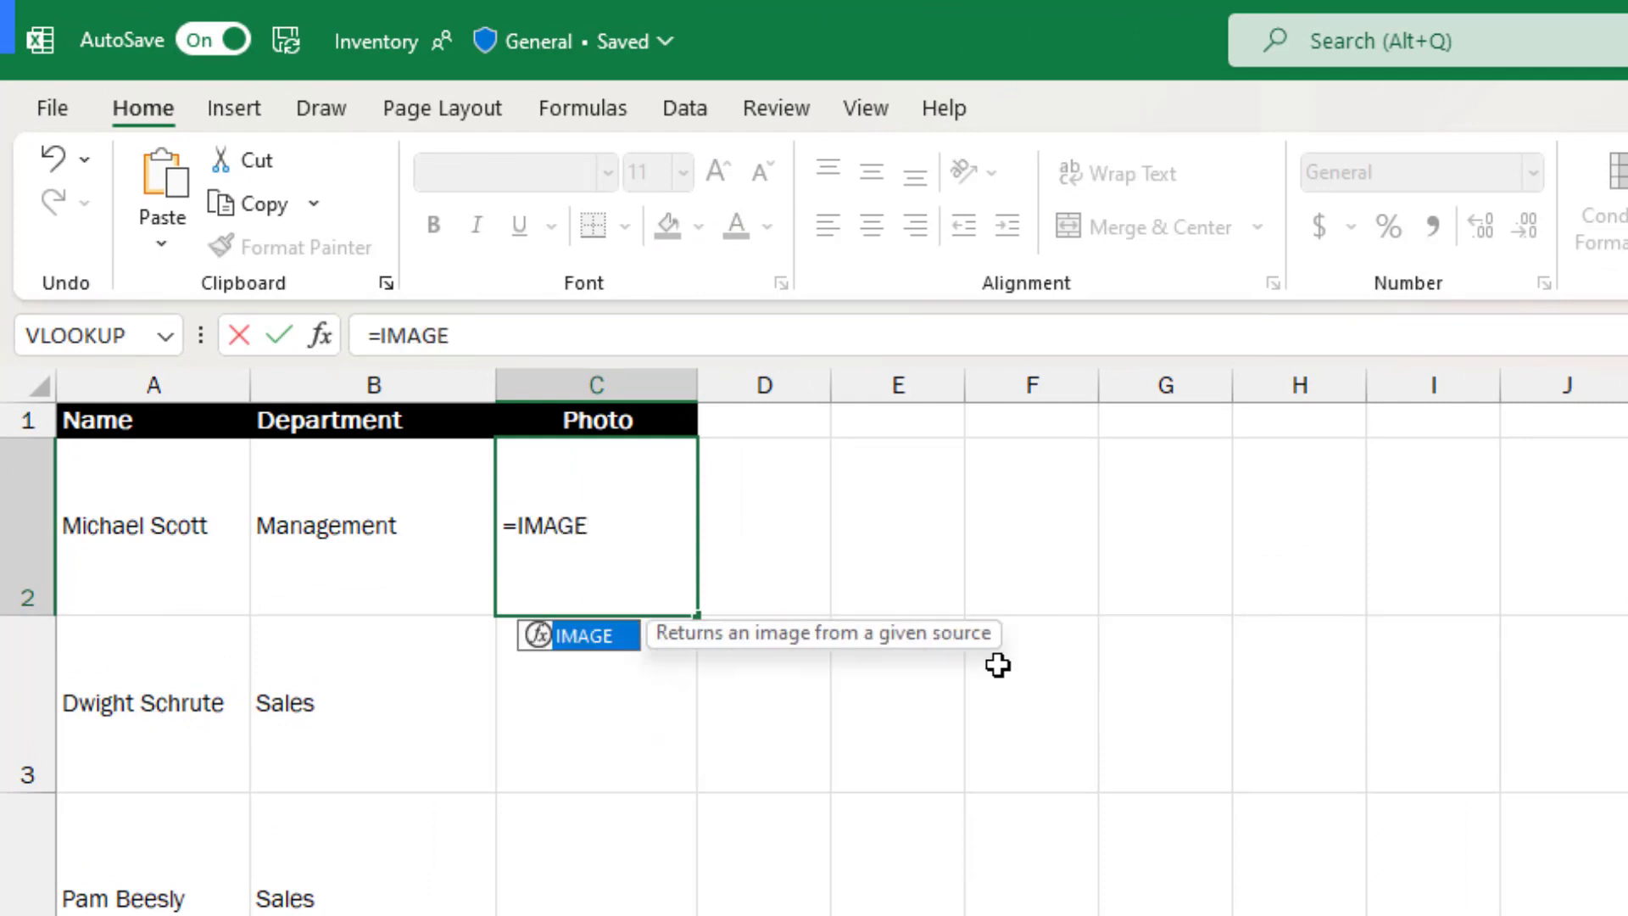
type("(")
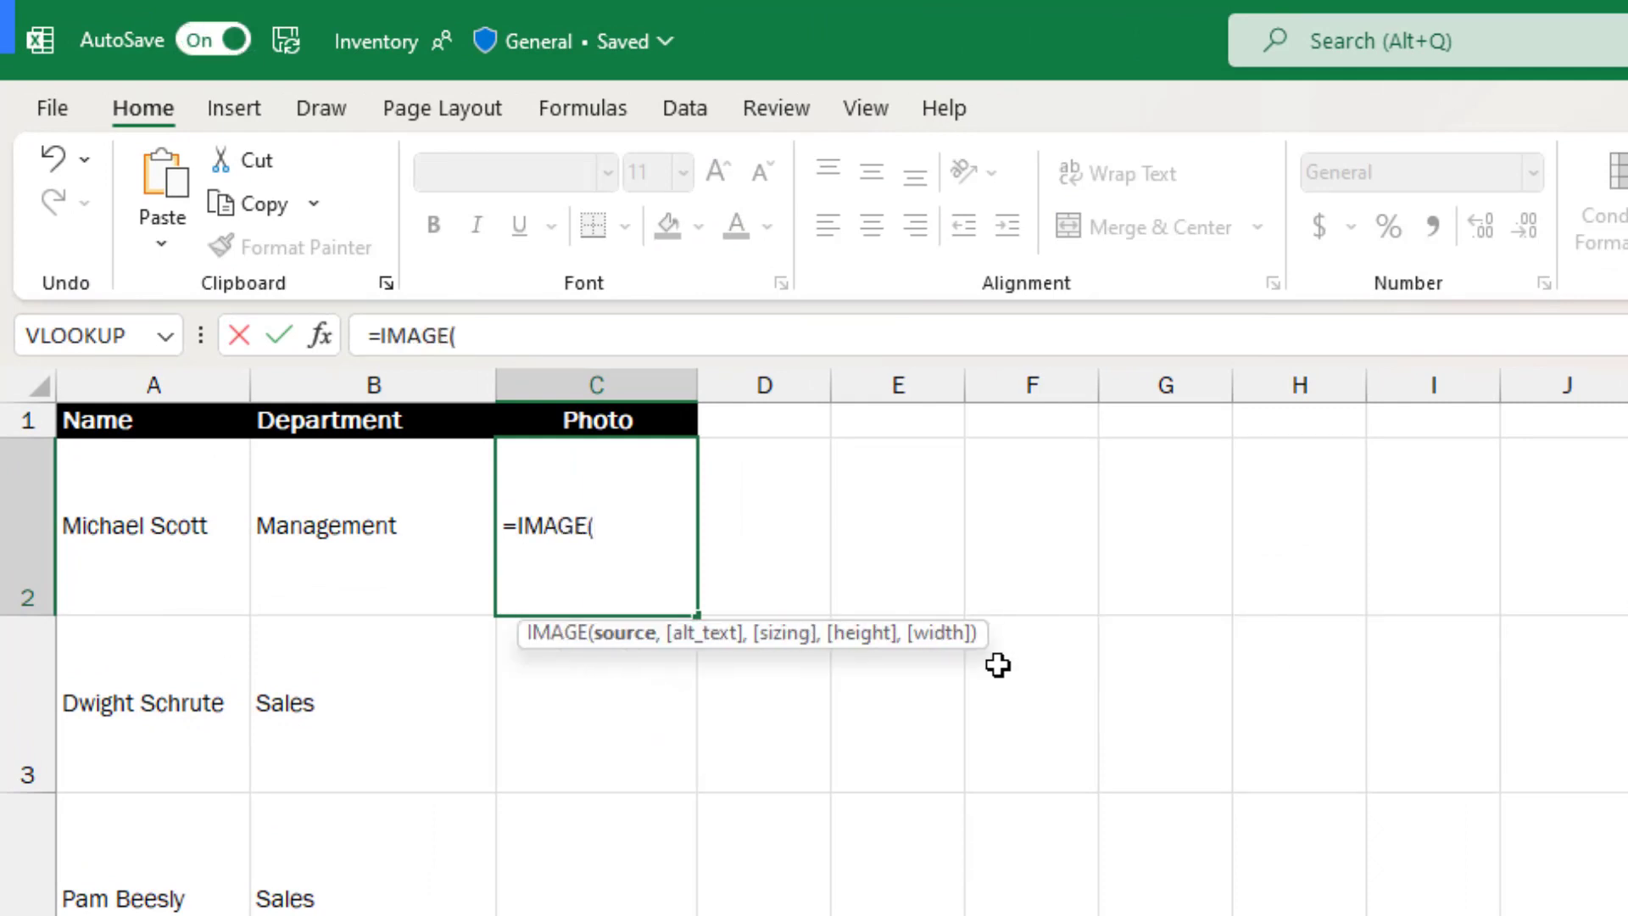
type("\"")
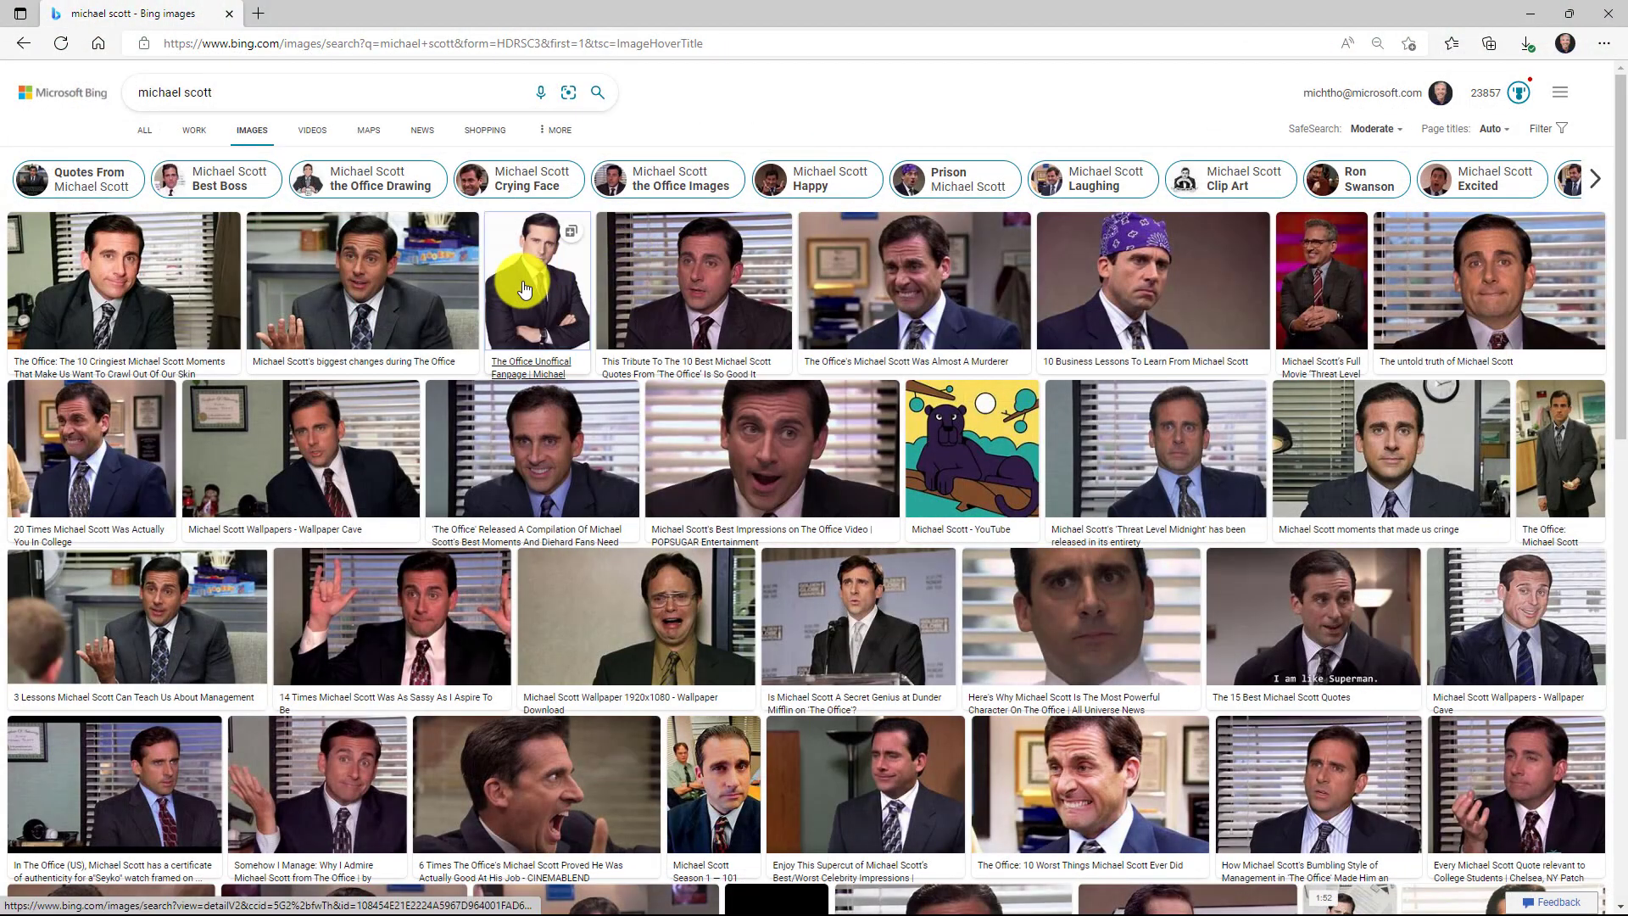
Copy the image link of the transparent-background Michael Scott photo.
left_click(540, 281)
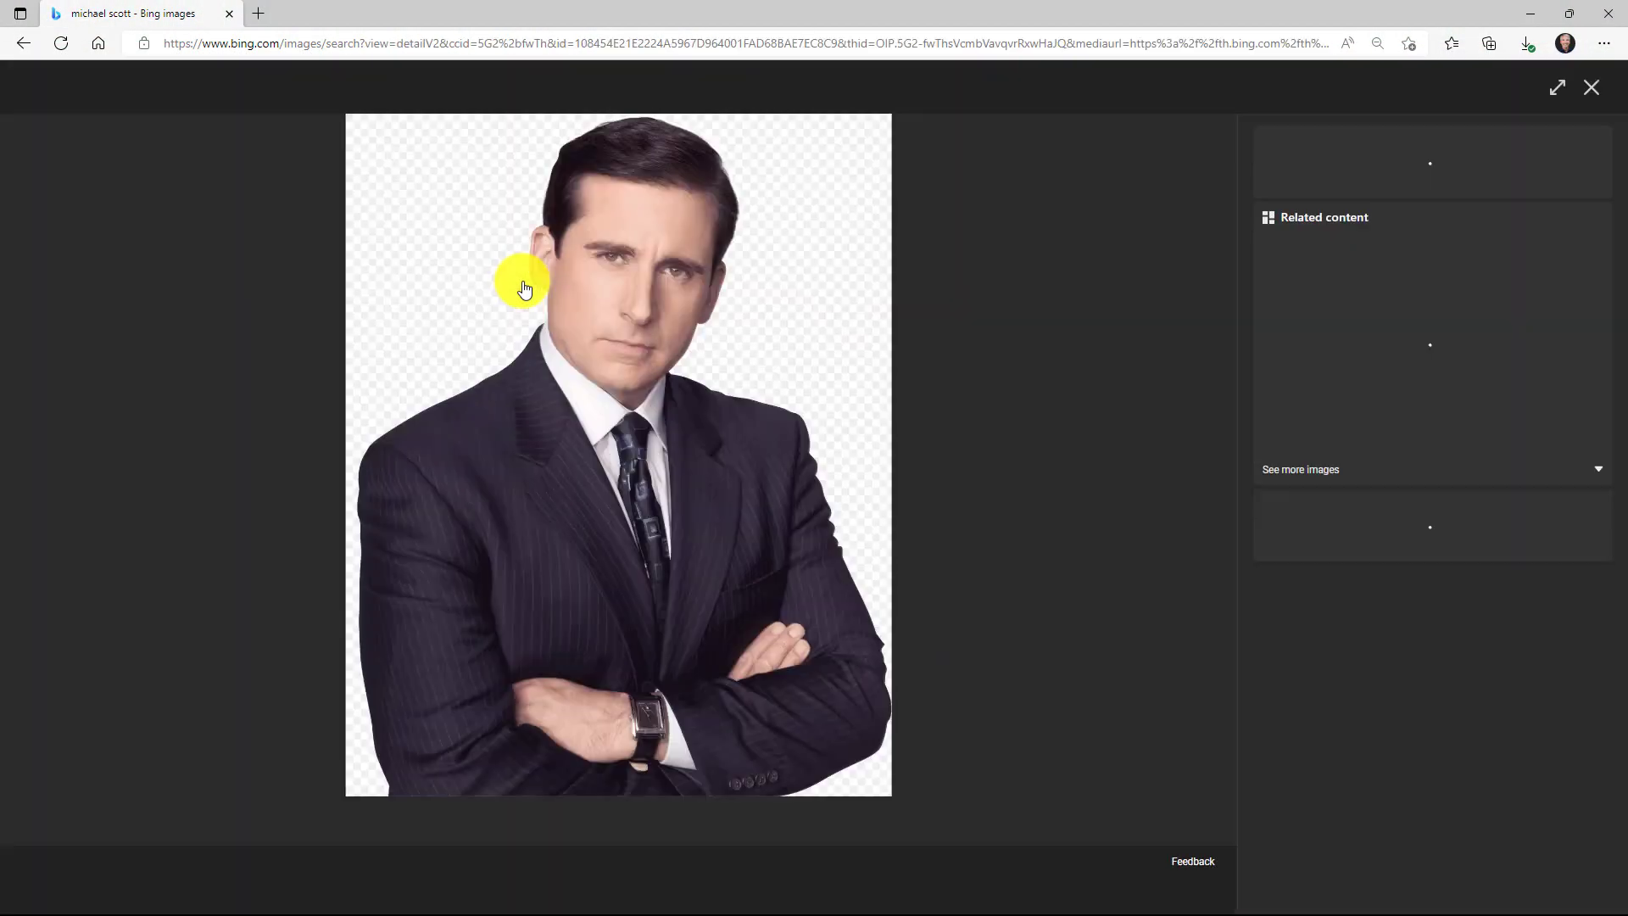
right_click(628, 407)
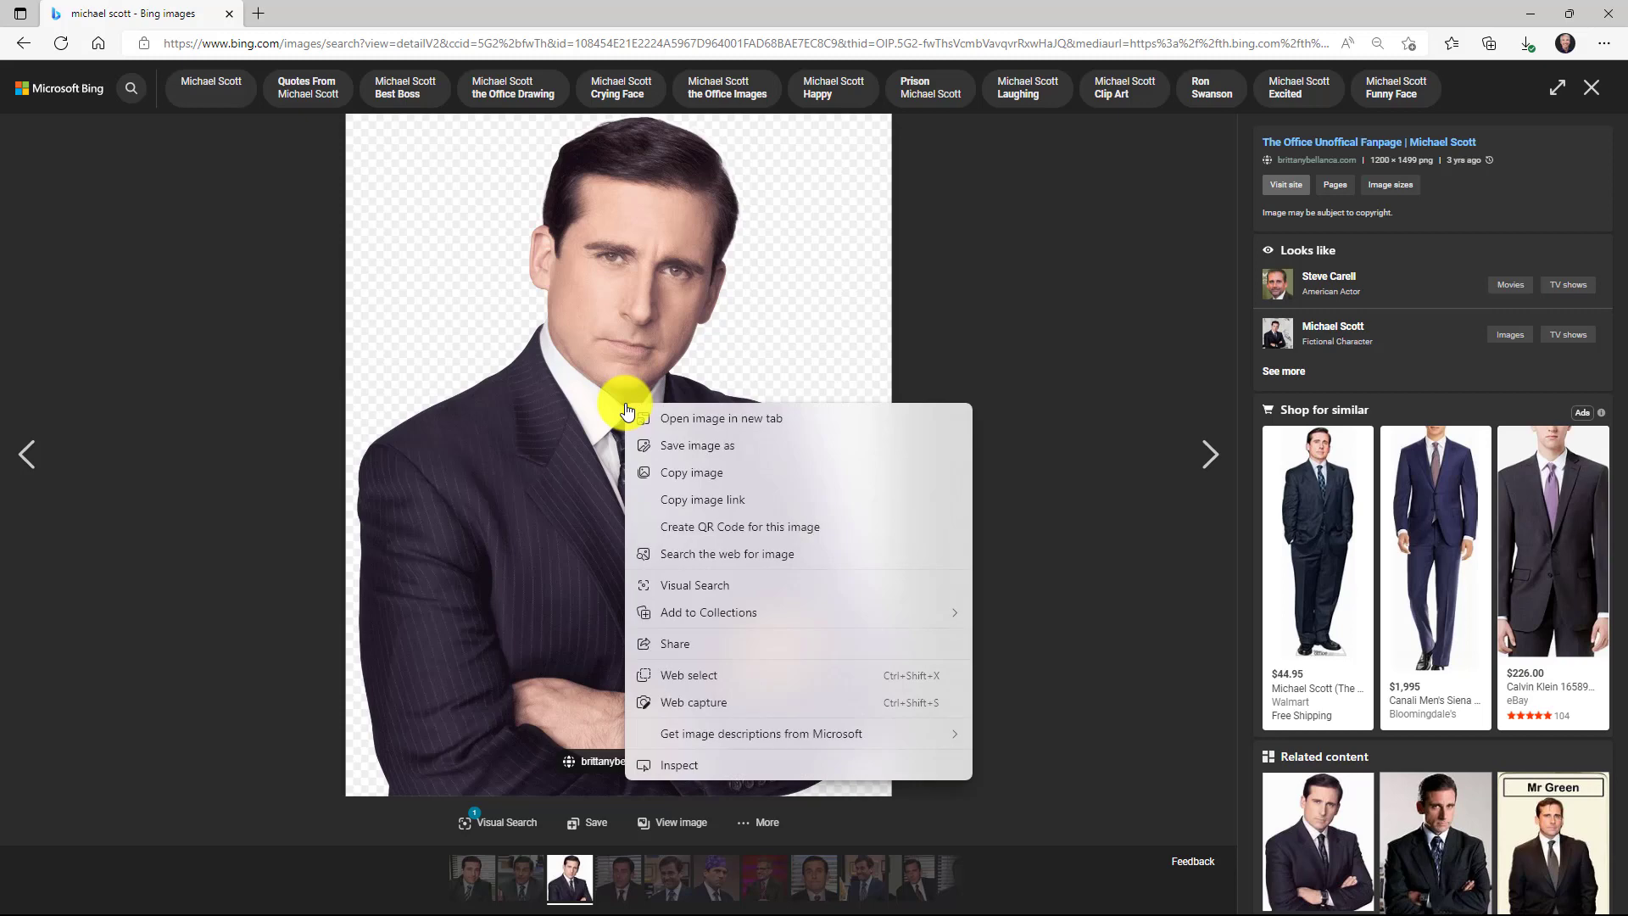
left_click(793, 503)
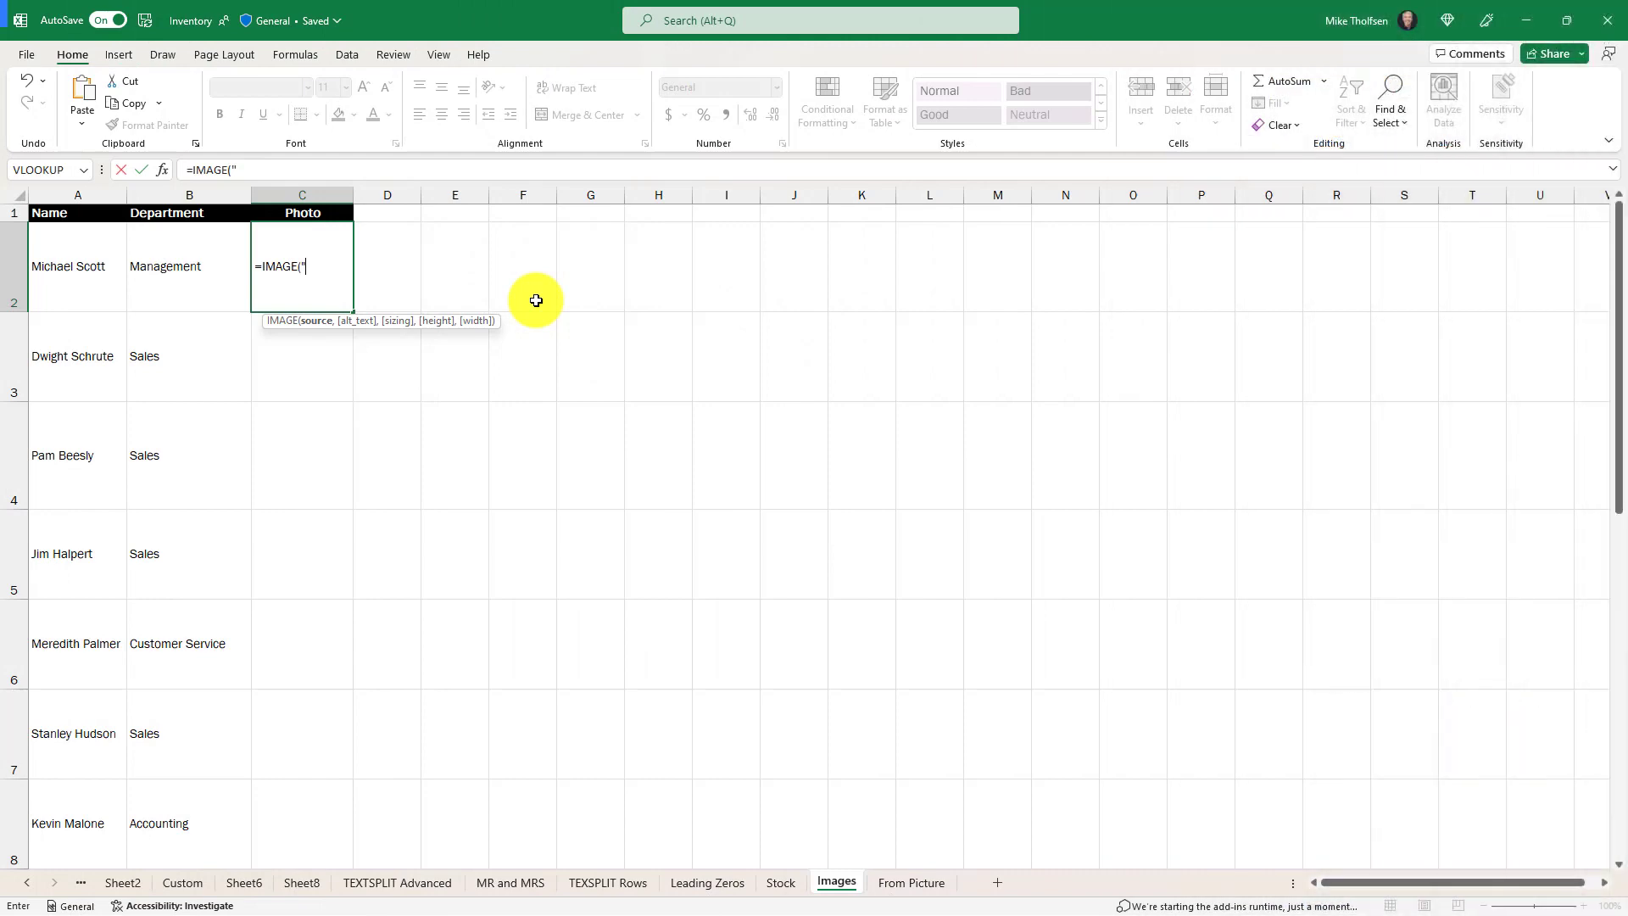
Complete the =IMAGE("...") formula in C2 with the pasted link so Michael Scott's photo appears.
type("https://th.bing.com/th/id/R.e46dbe7f04e1b157266d56afaafad1c7?rik=ych%2brovW%2bgFAlg&riu=http%3a%2f%2fbrittanybellanca.com%2fadvweb1%2fgw3%2fimages%2fmichael.png&ehk=tlAcfkqJg38nZWNMk5kQKBmvvjPqCJvm3hb4s2RpjkM%3d&risl=&pid=ImgRaw&r=0")
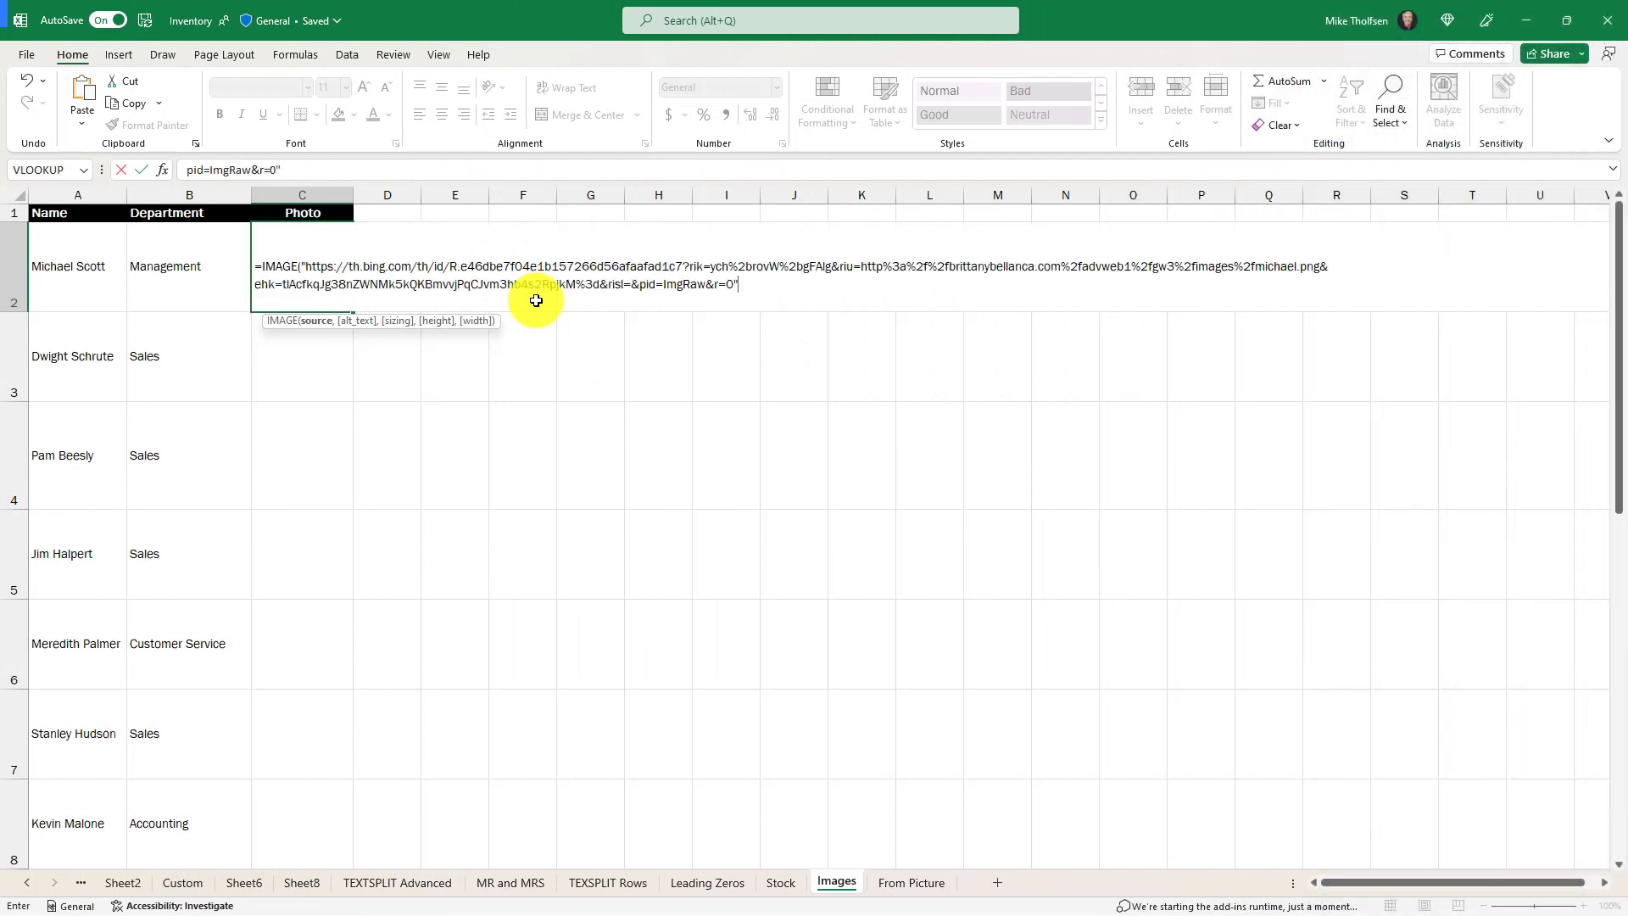
key("Return")
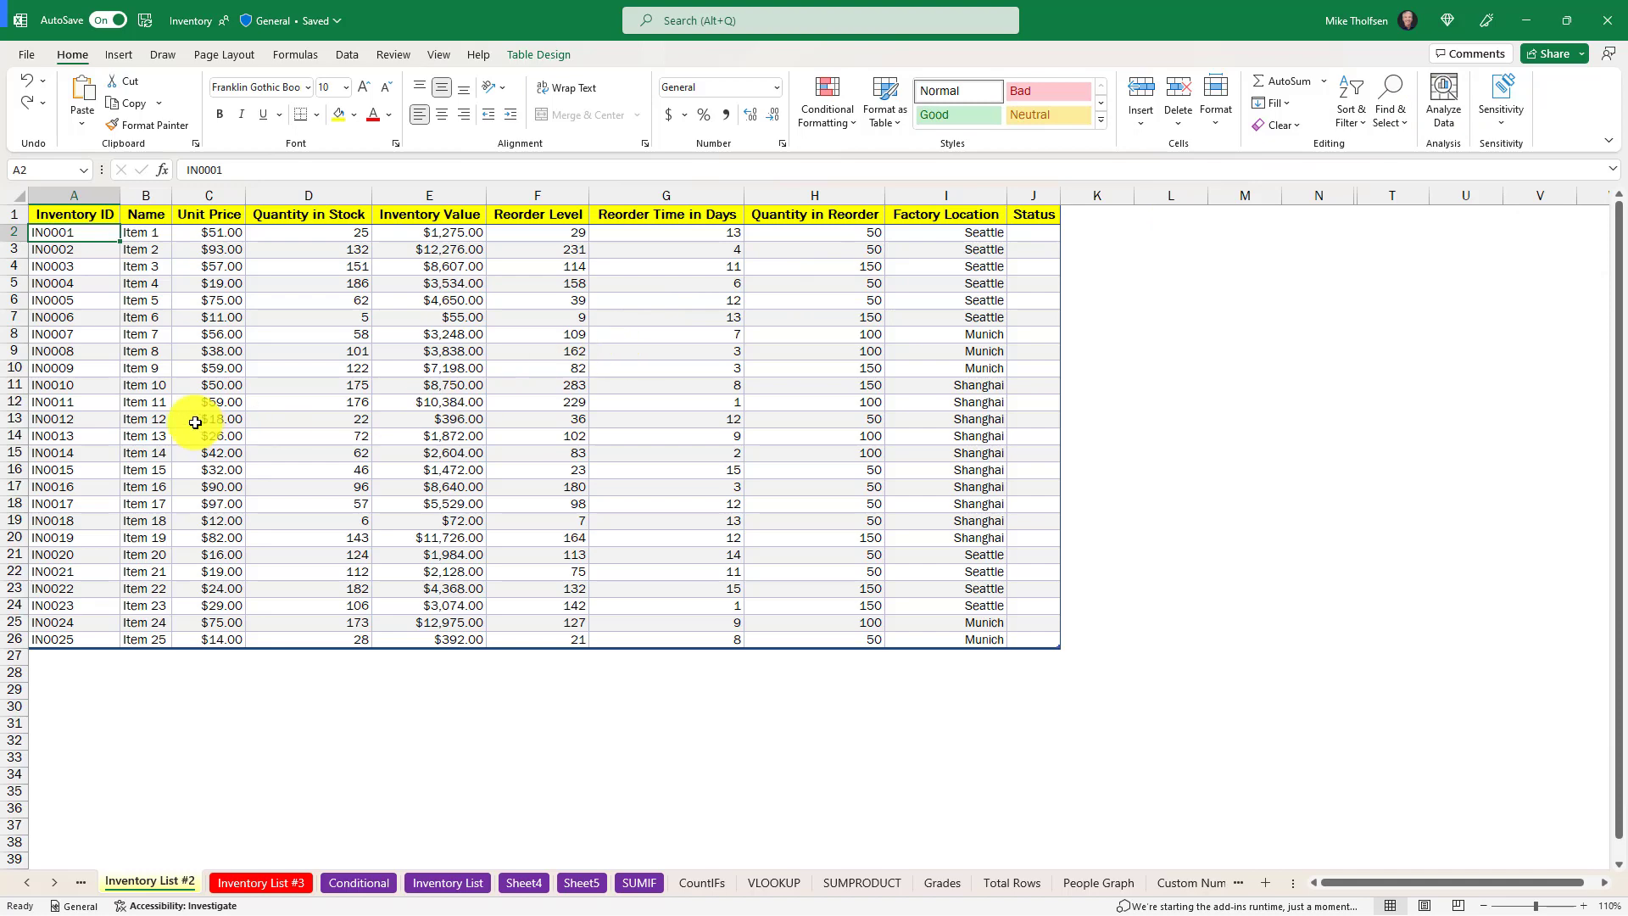
Show Recommended PivotTables for the inventory table and list all six suggested layouts.
left_click(119, 53)
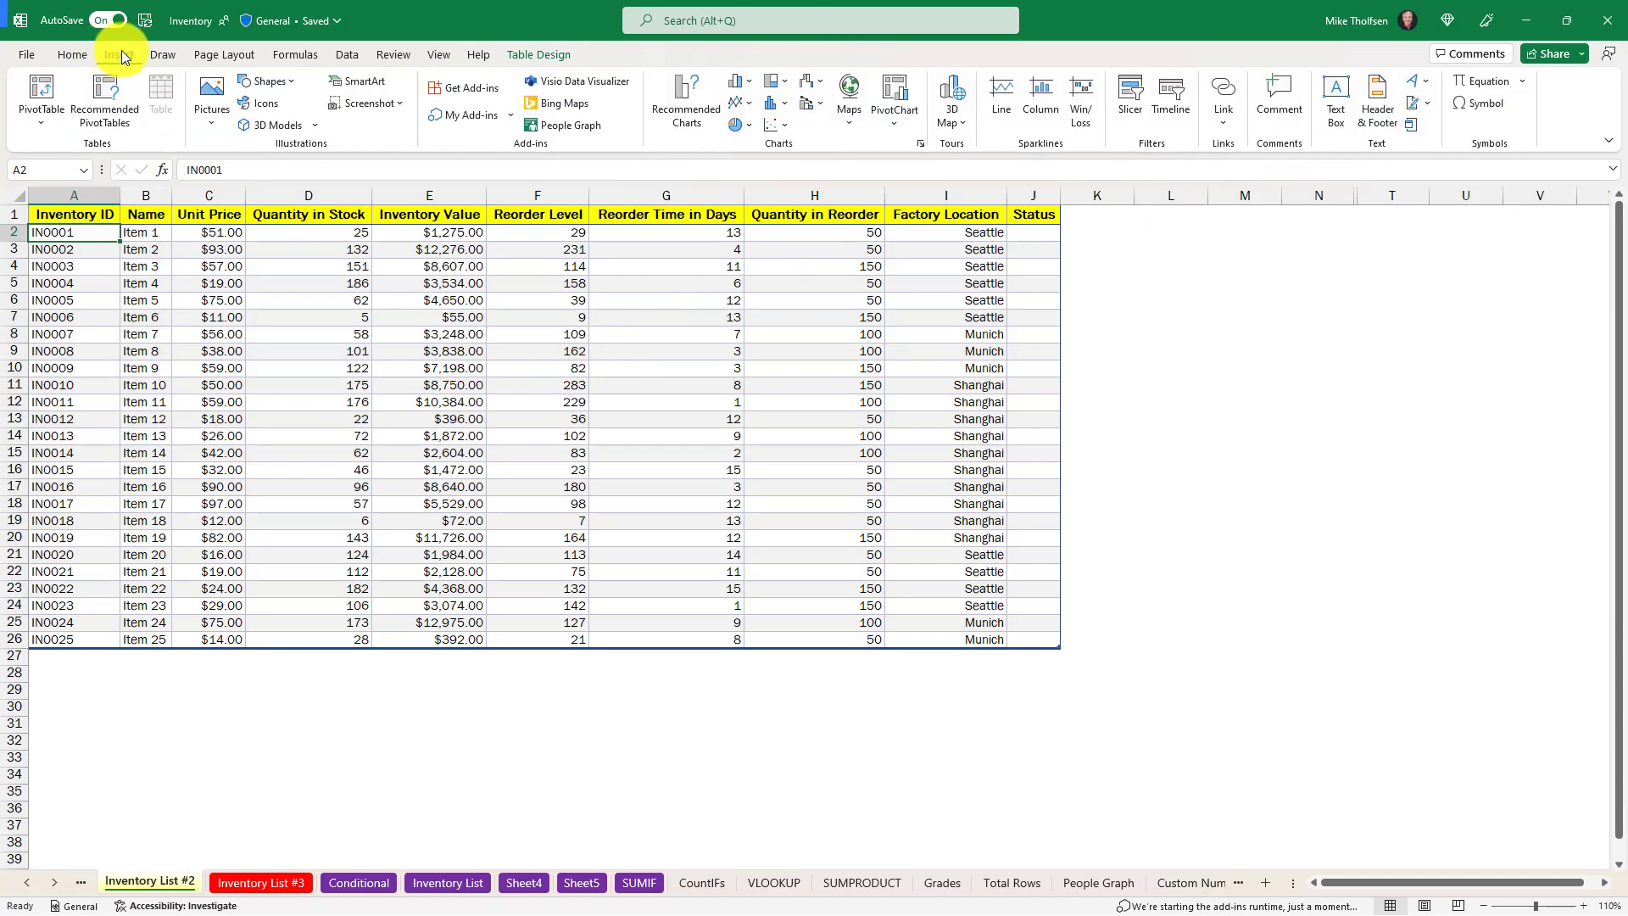
left_click(105, 95)
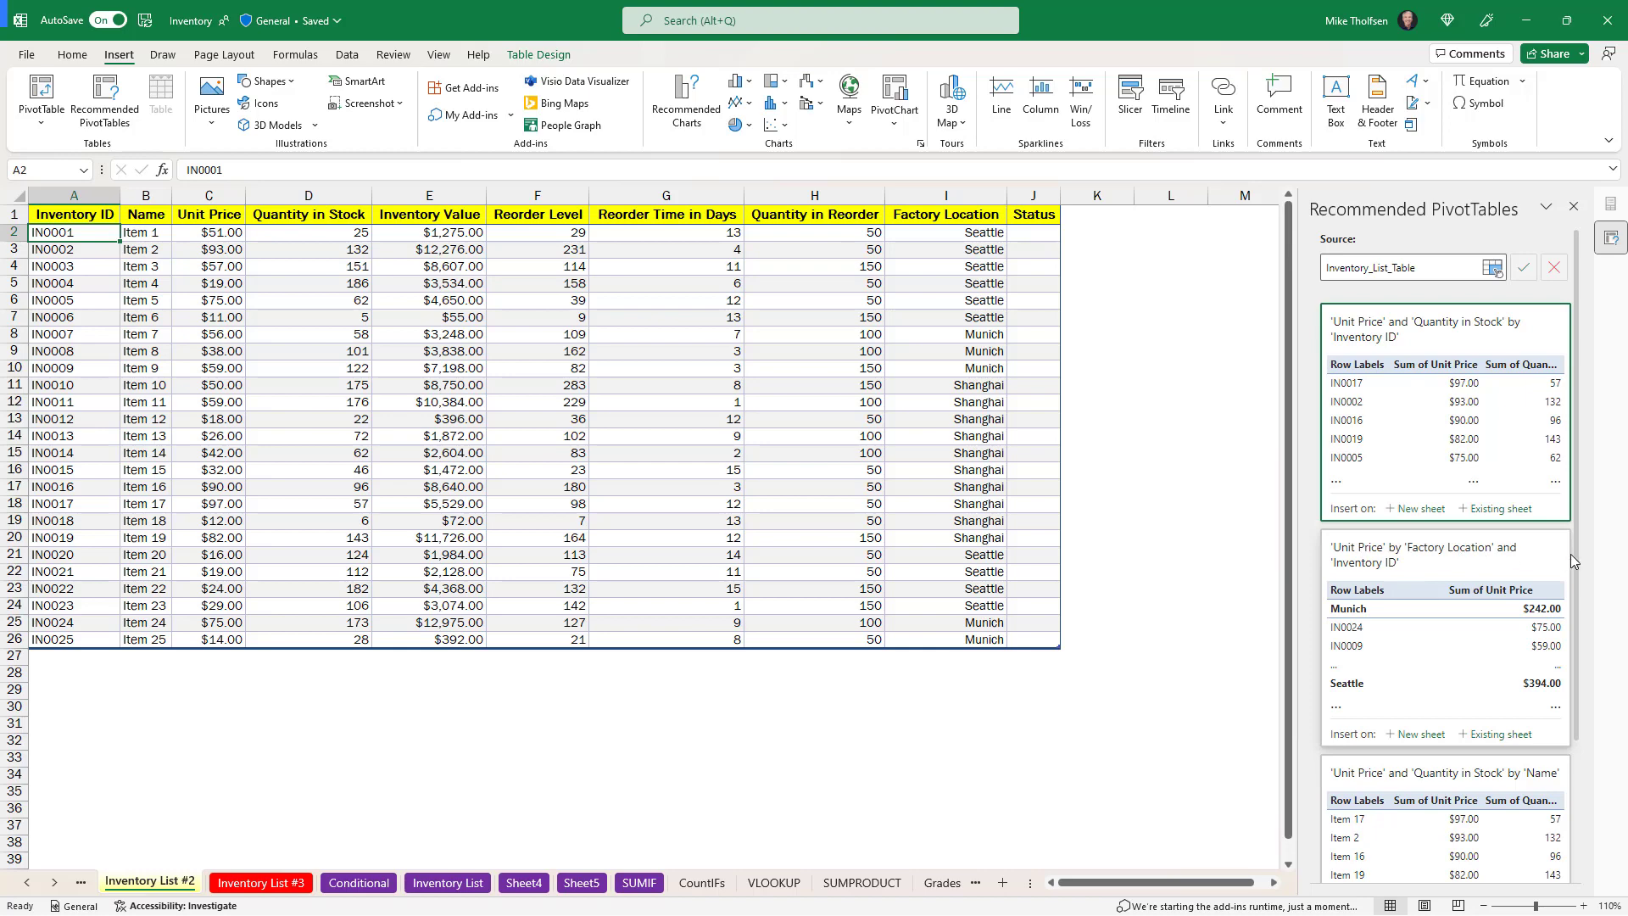
scroll(1571, 560, "down", 4)
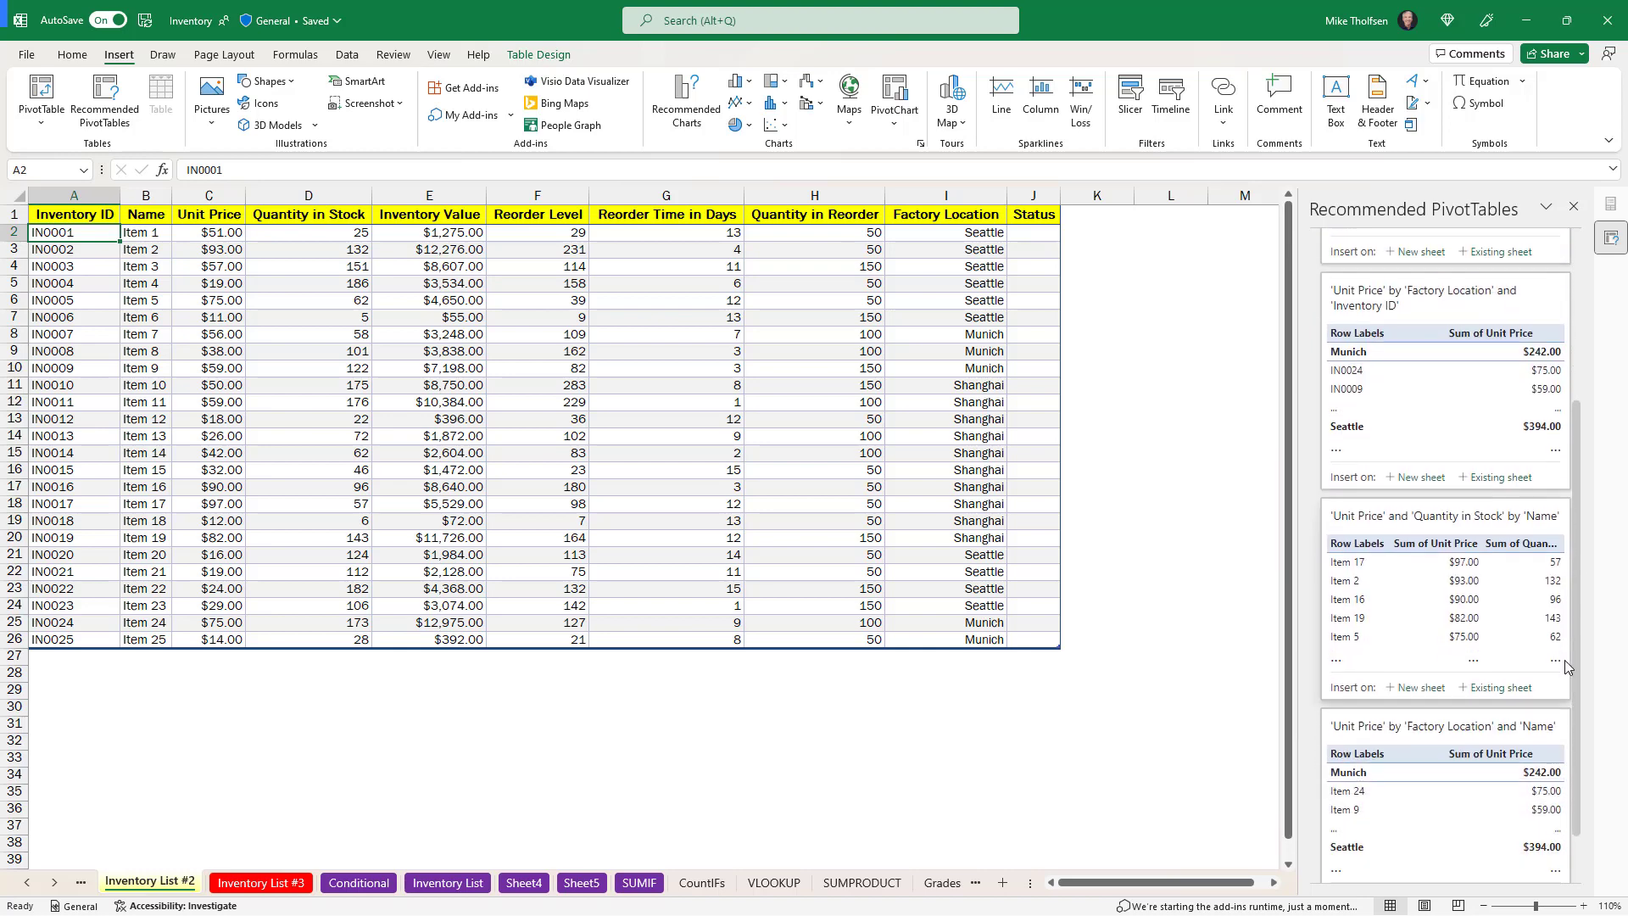
scroll(1565, 661, "down", 2)
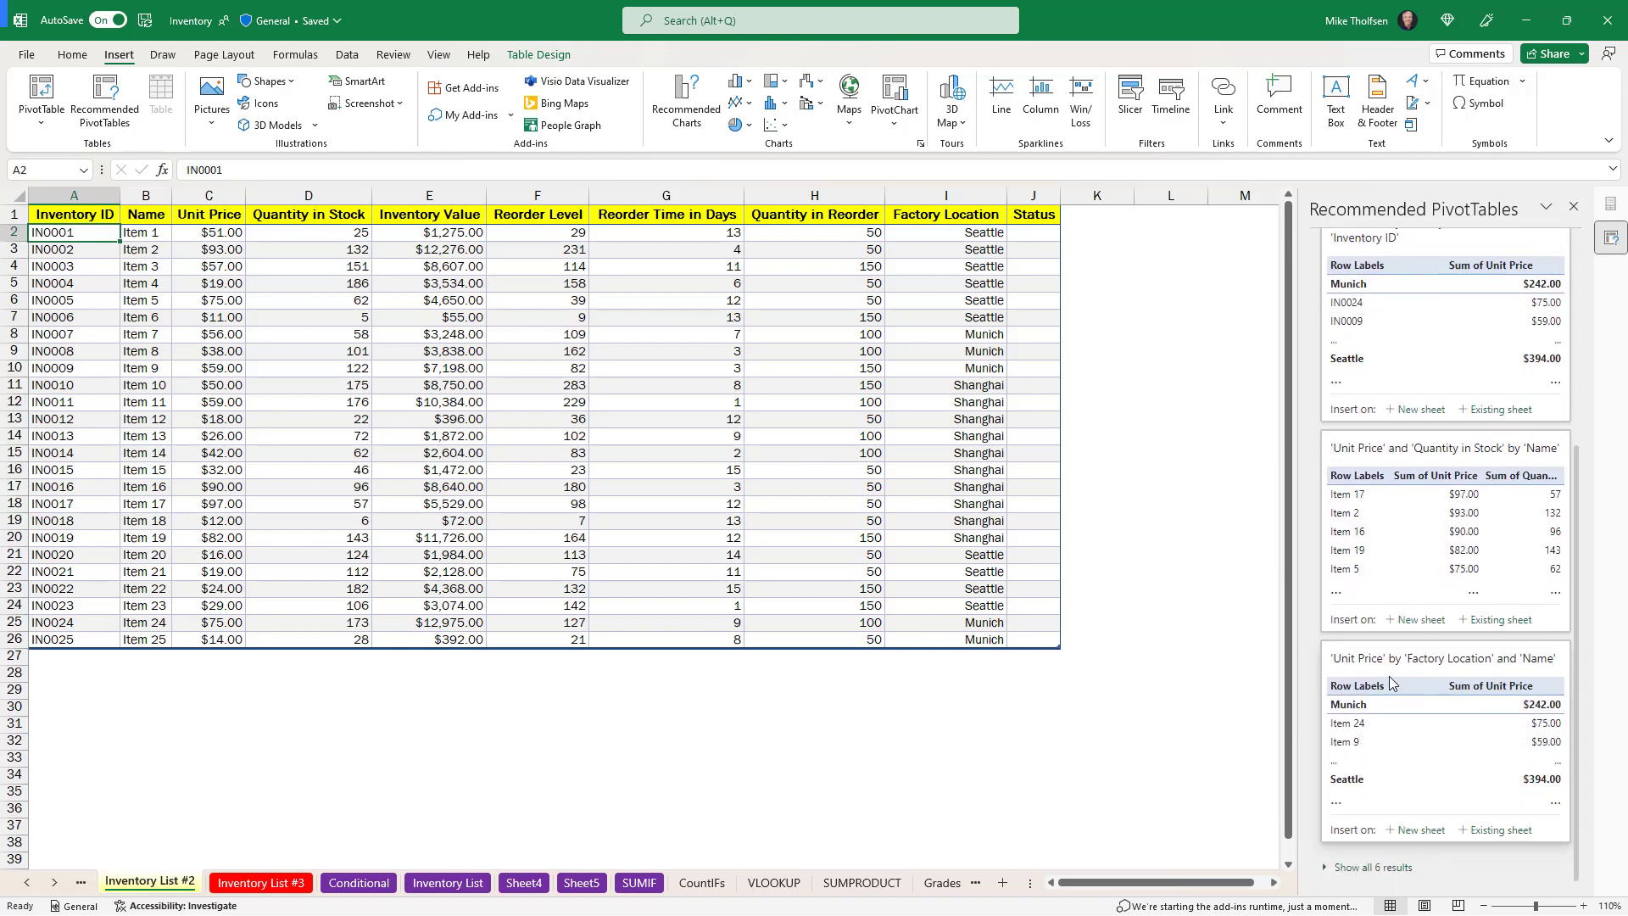
left_click(1323, 874)
scroll(1362, 636, "down", 3)
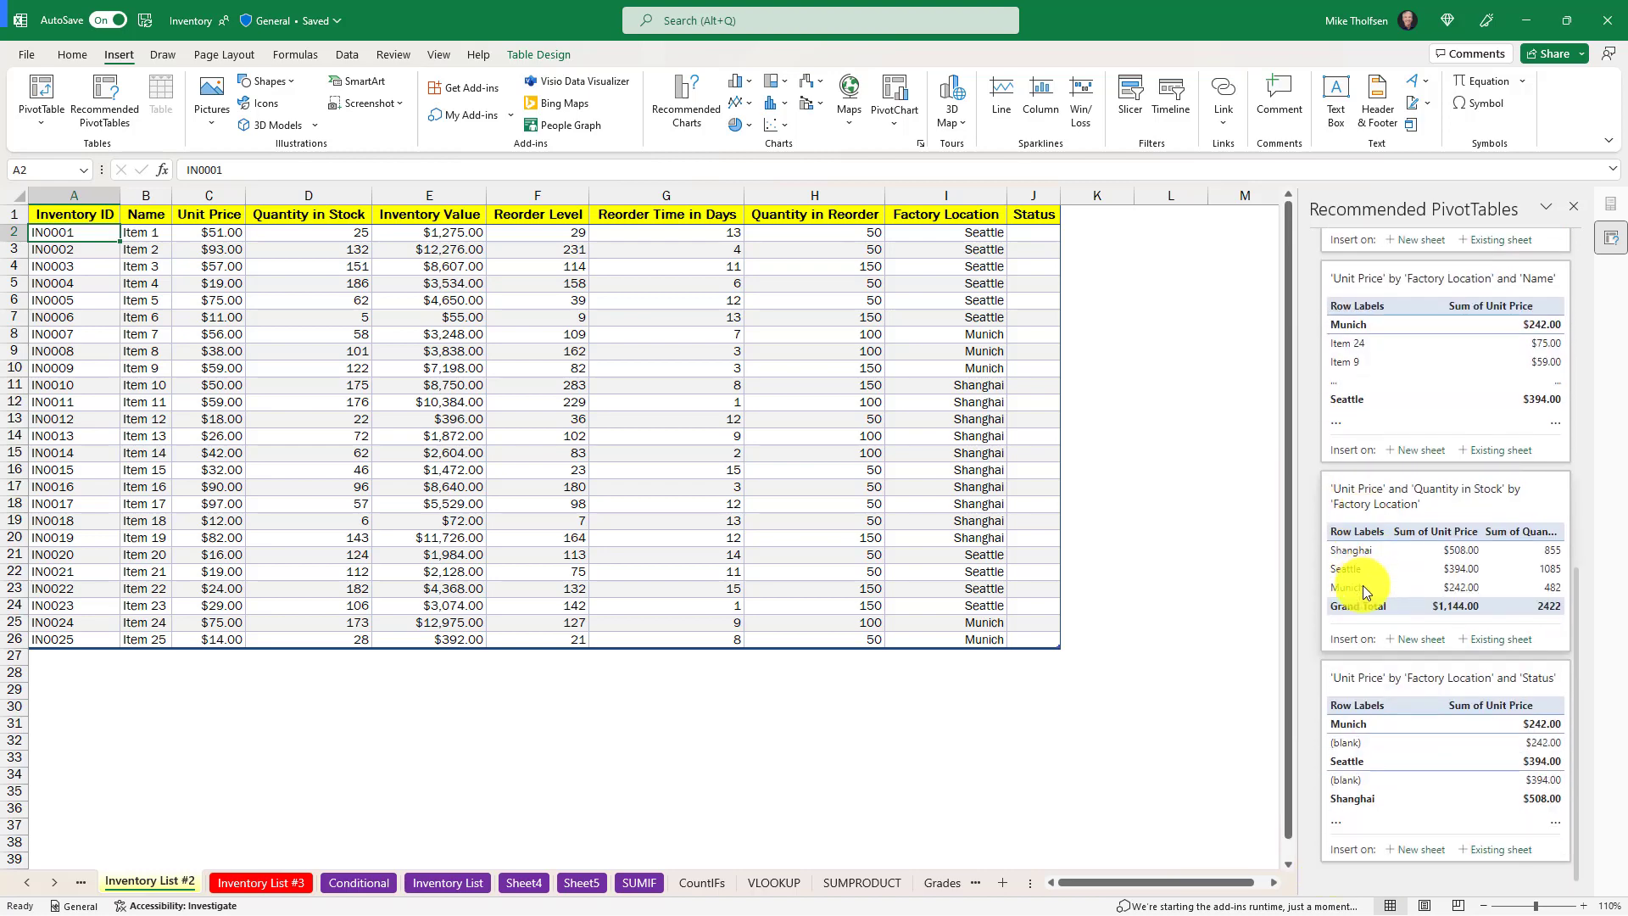
scroll(1407, 719, "up", 5)
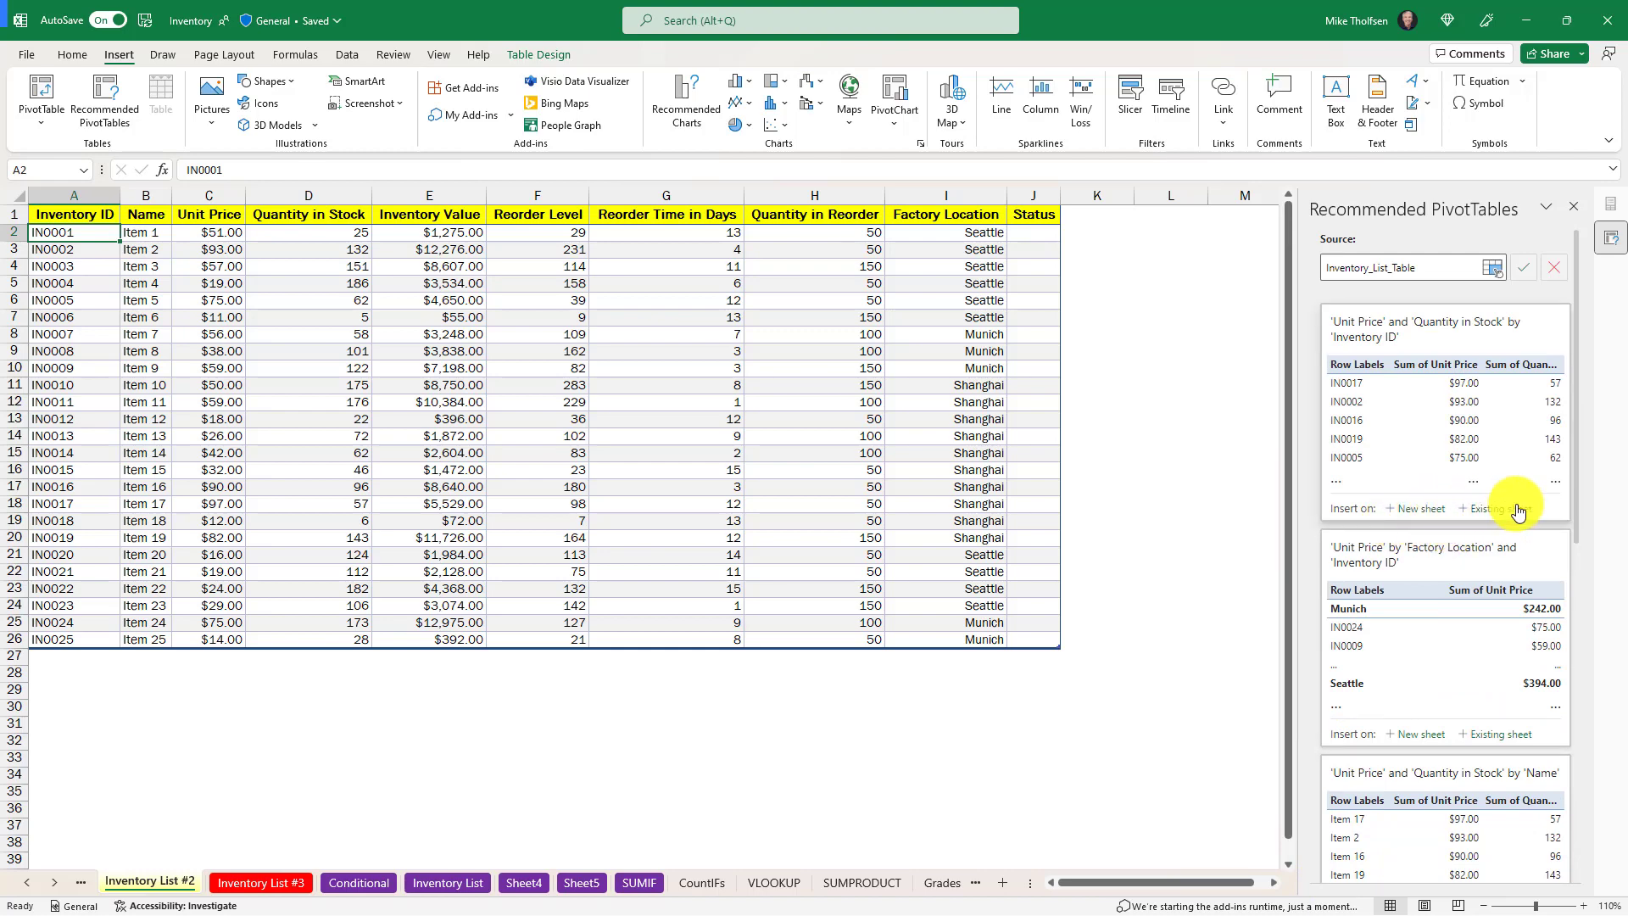
Insert the 'Unit Price and Quantity in Stock by Inventory ID' PivotTable on a new sheet.
left_click(1421, 509)
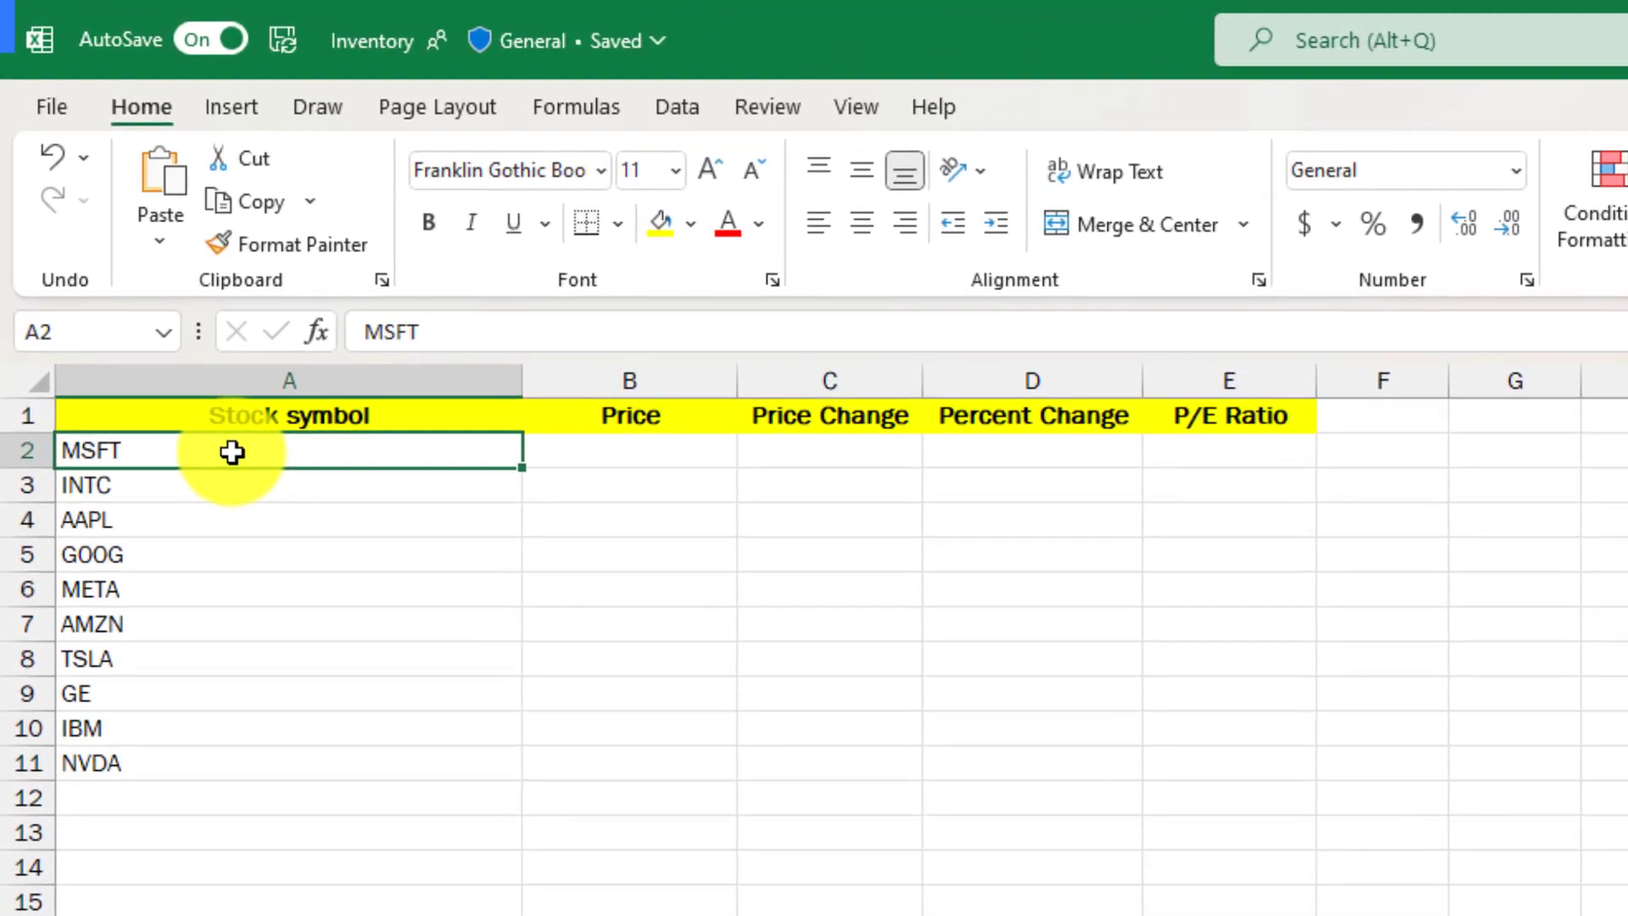
Convert A2:A11 to the Stocks data type and add Price, Change, Change (%) and P/E fields.
left_click_drag(231, 451, 279, 774)
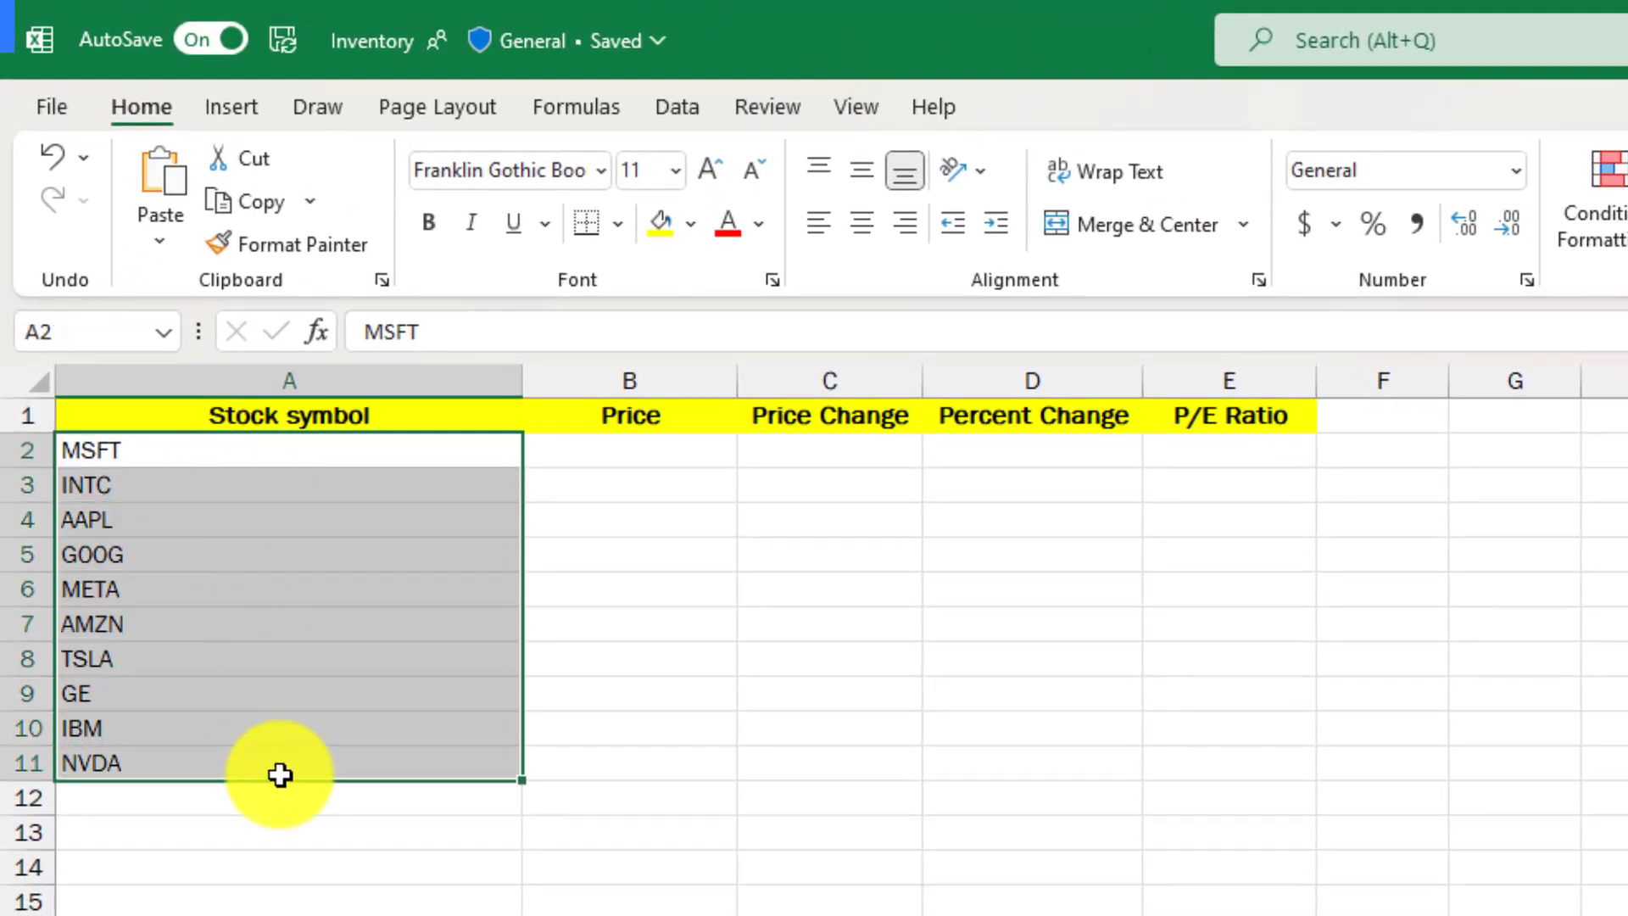
left_click(677, 106)
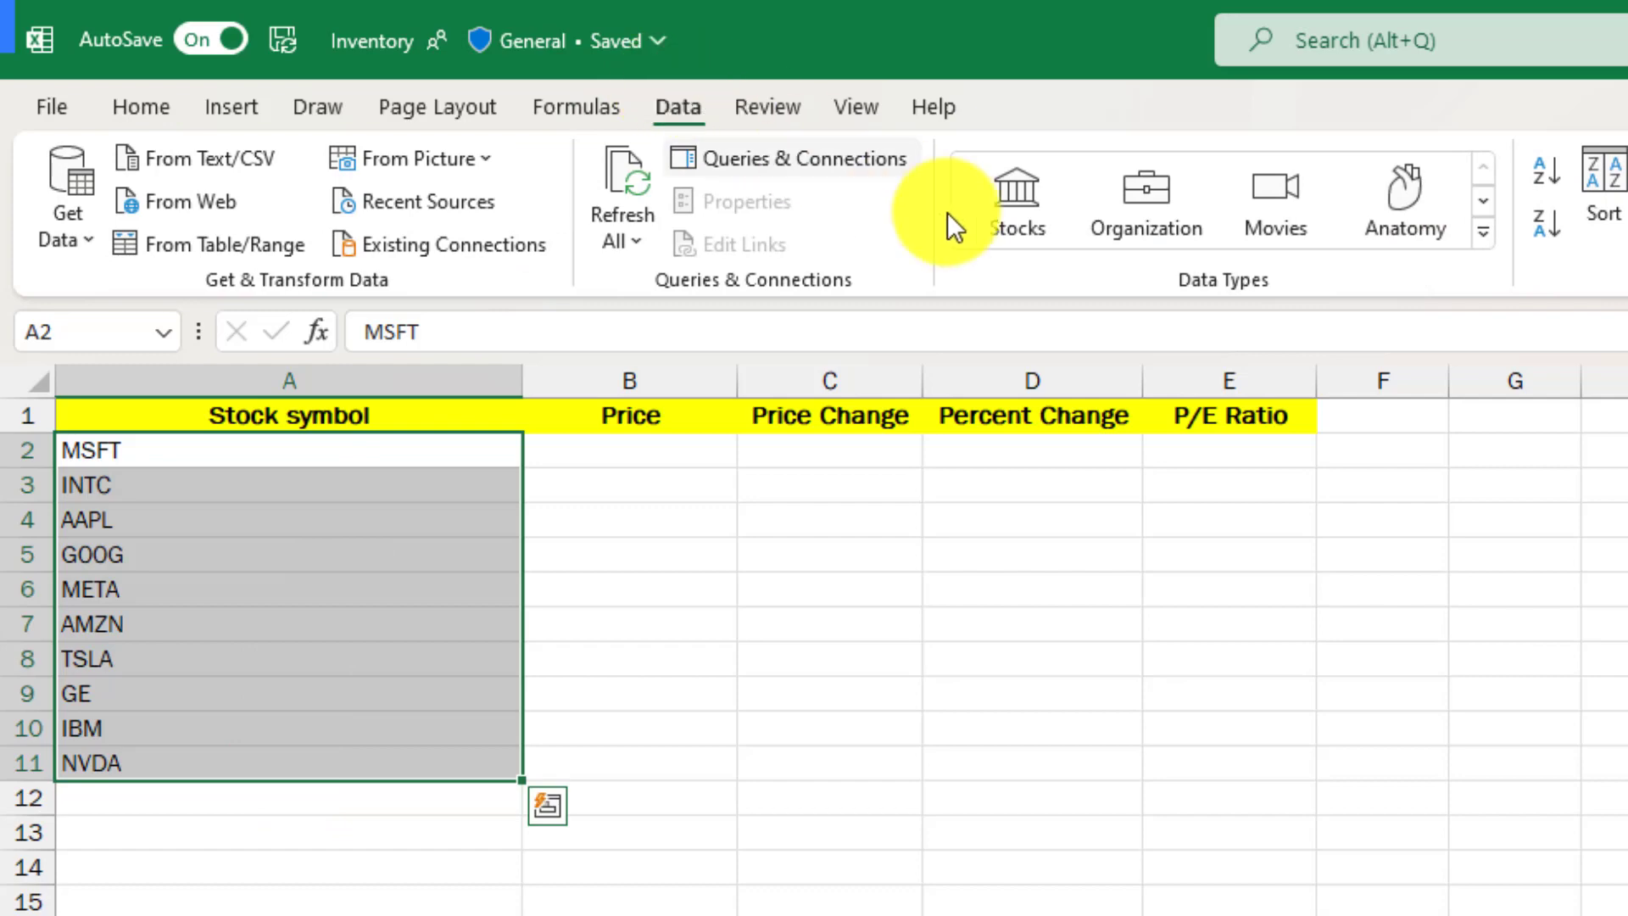
left_click(1018, 204)
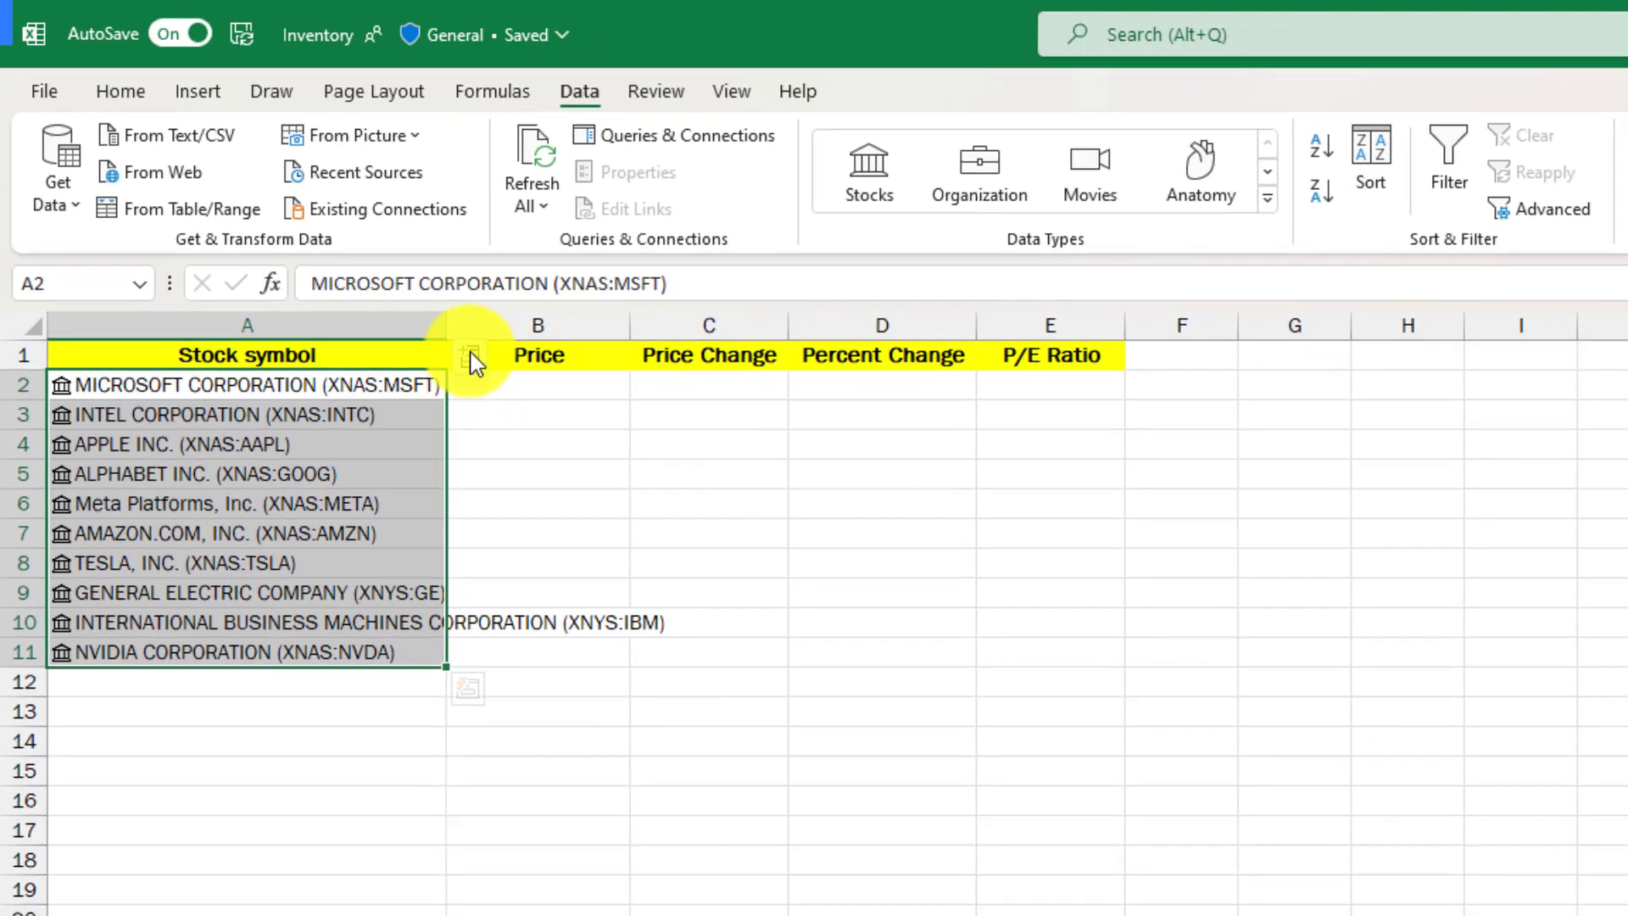
left_click(543, 411)
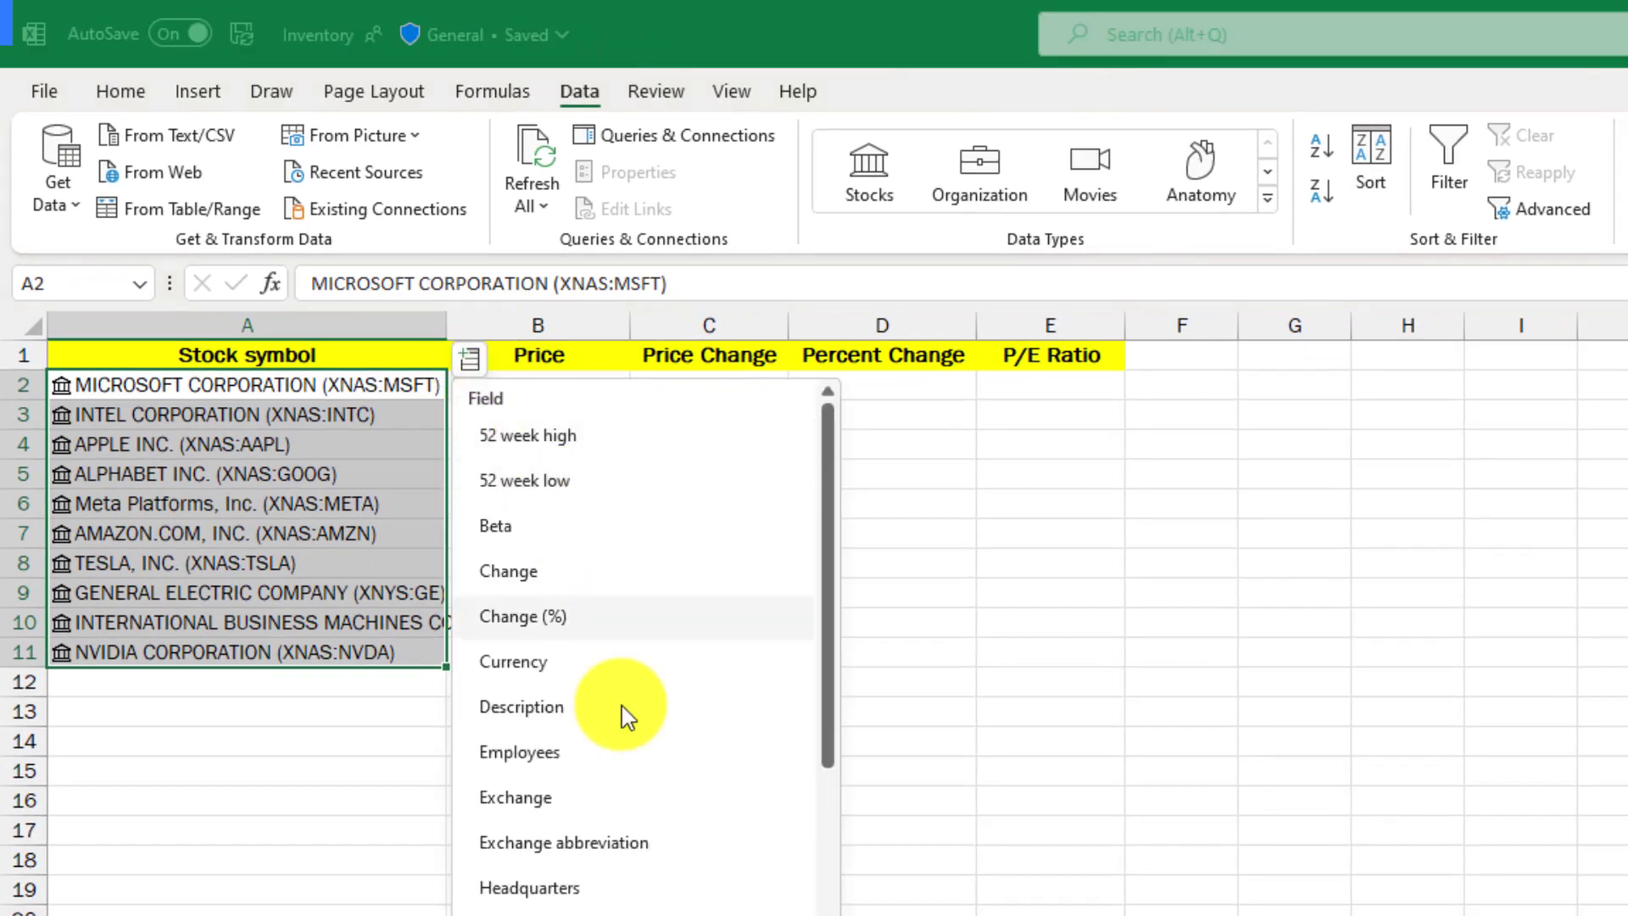
scroll(624, 713, "down", 2)
scroll(626, 750, "down", 1)
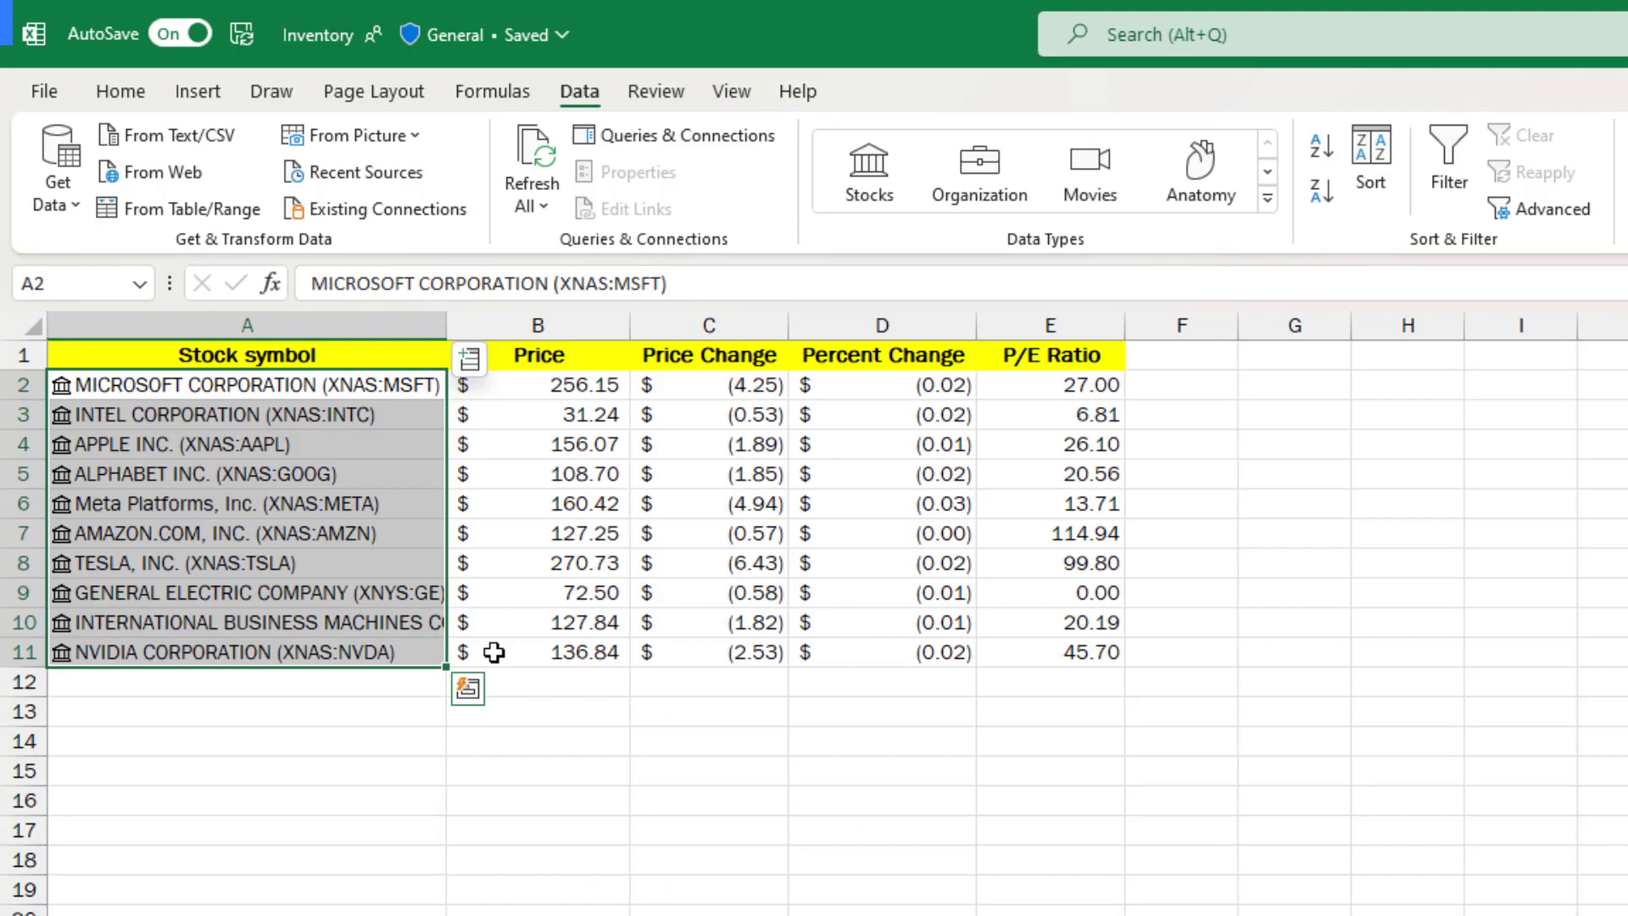
Show the Stocks refresh timing options in the Data Types Refresh Settings pane.
right_click(372, 439)
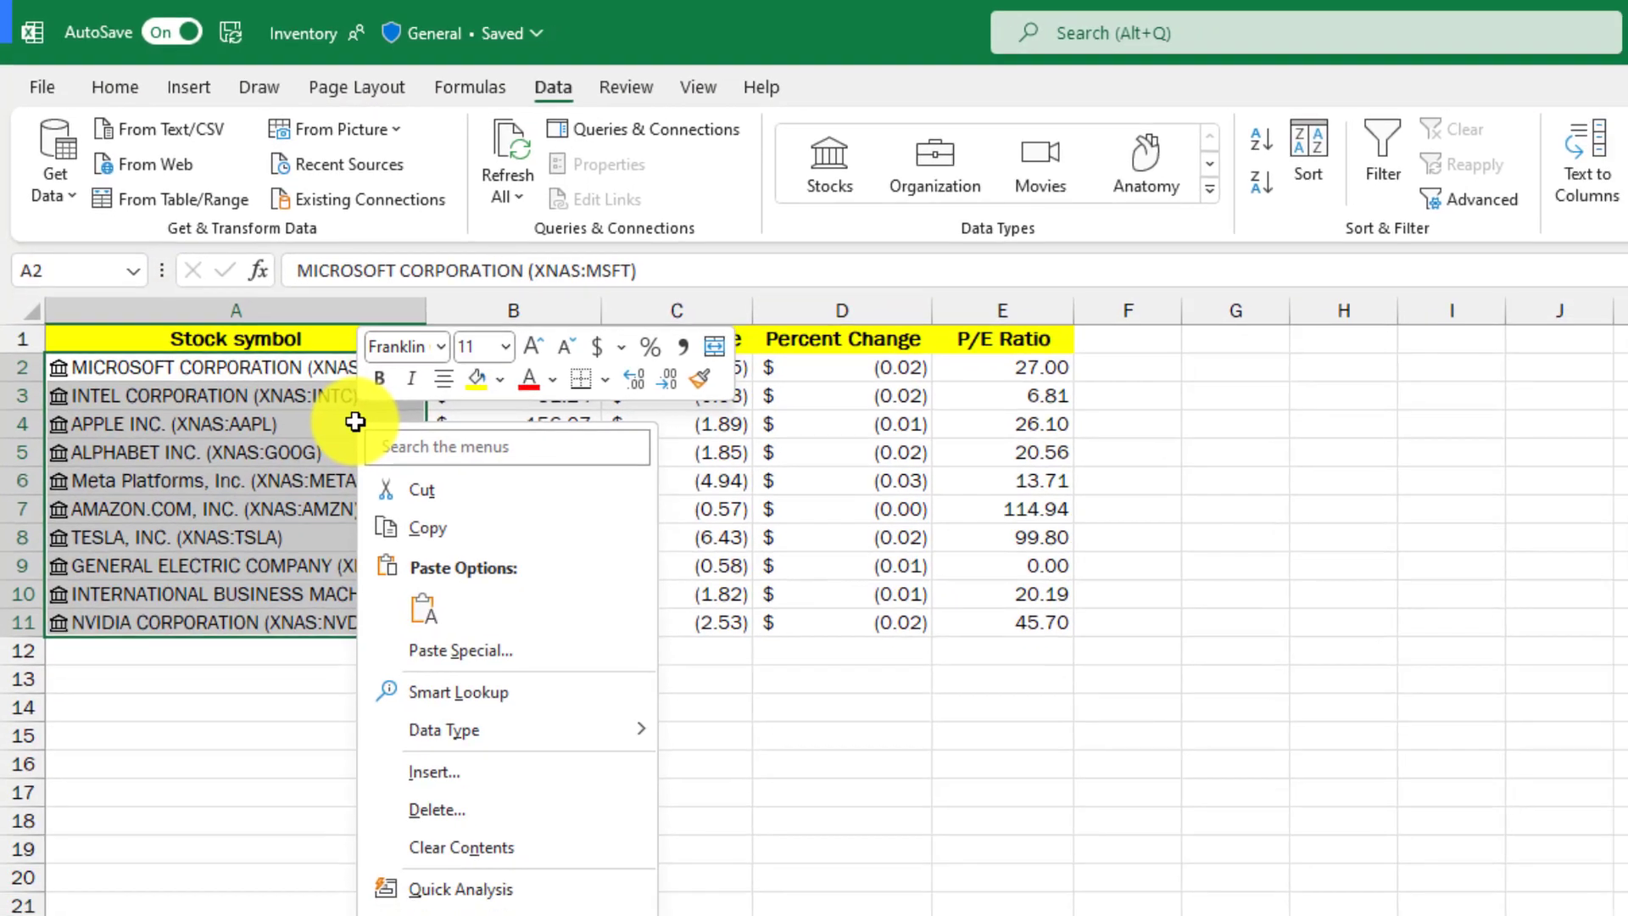
mouse_move(279, 458)
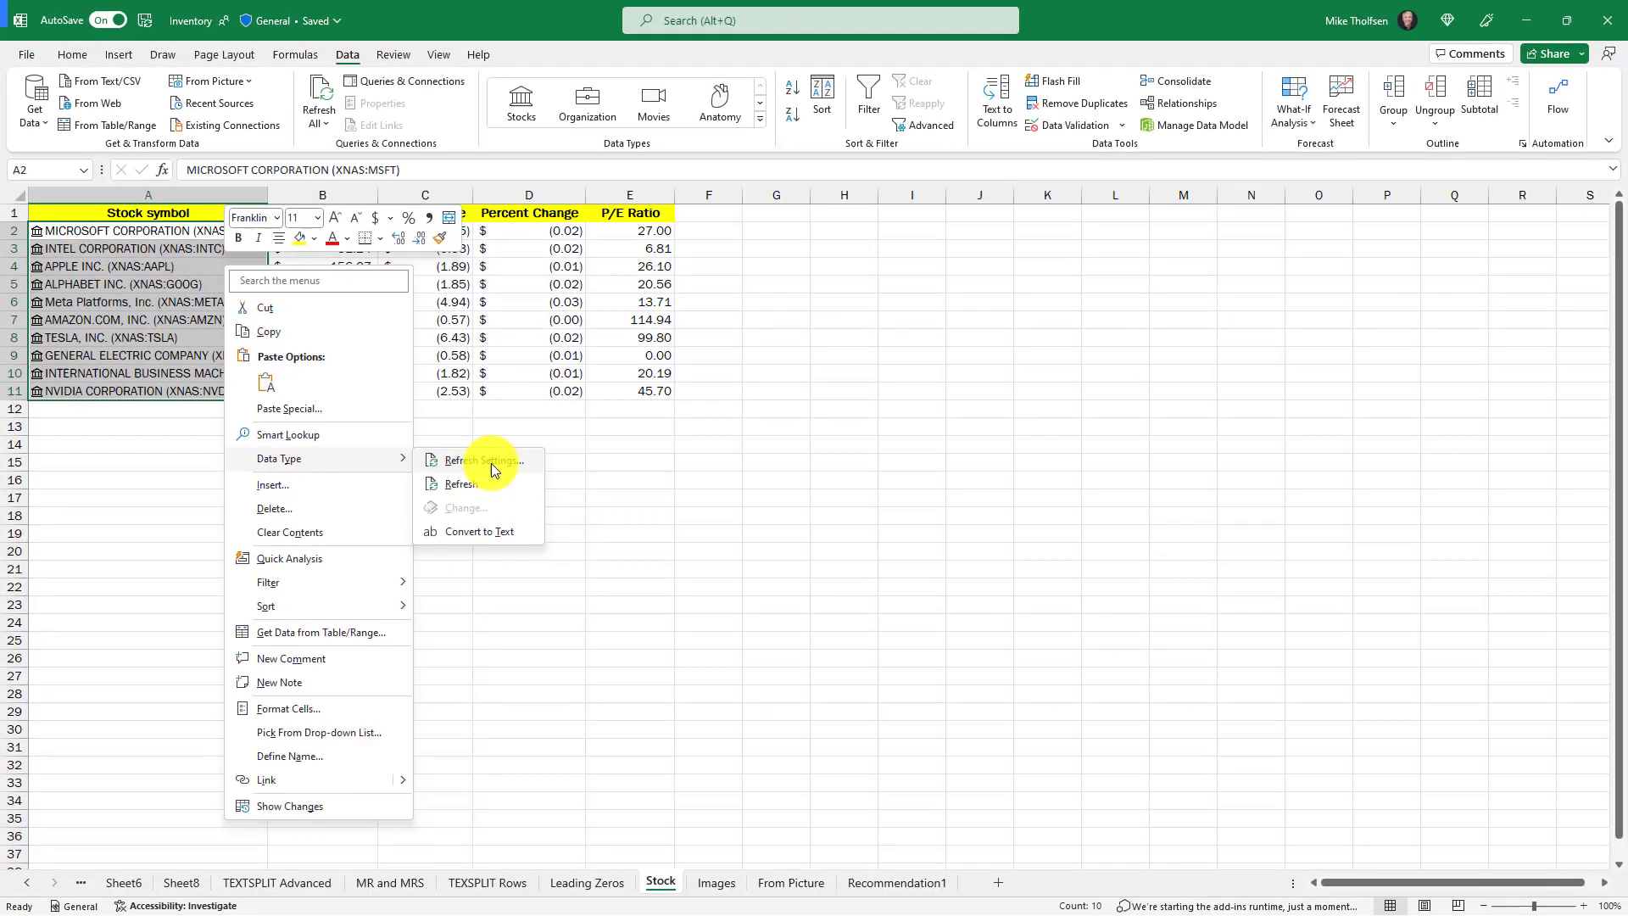
left_click(491, 464)
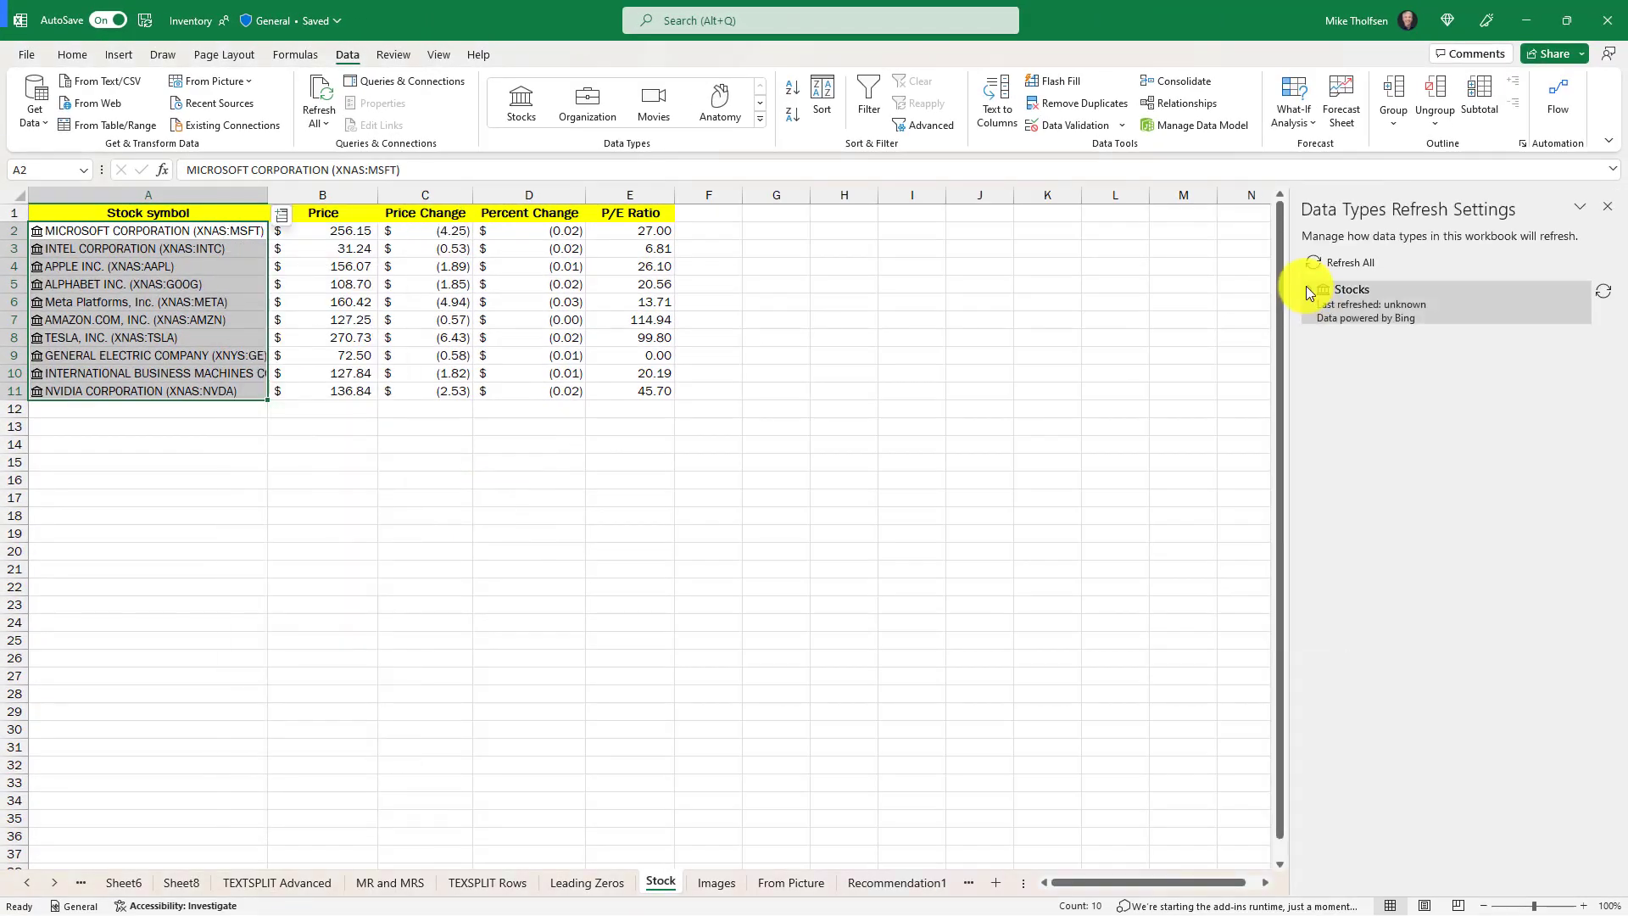
left_click(1306, 290)
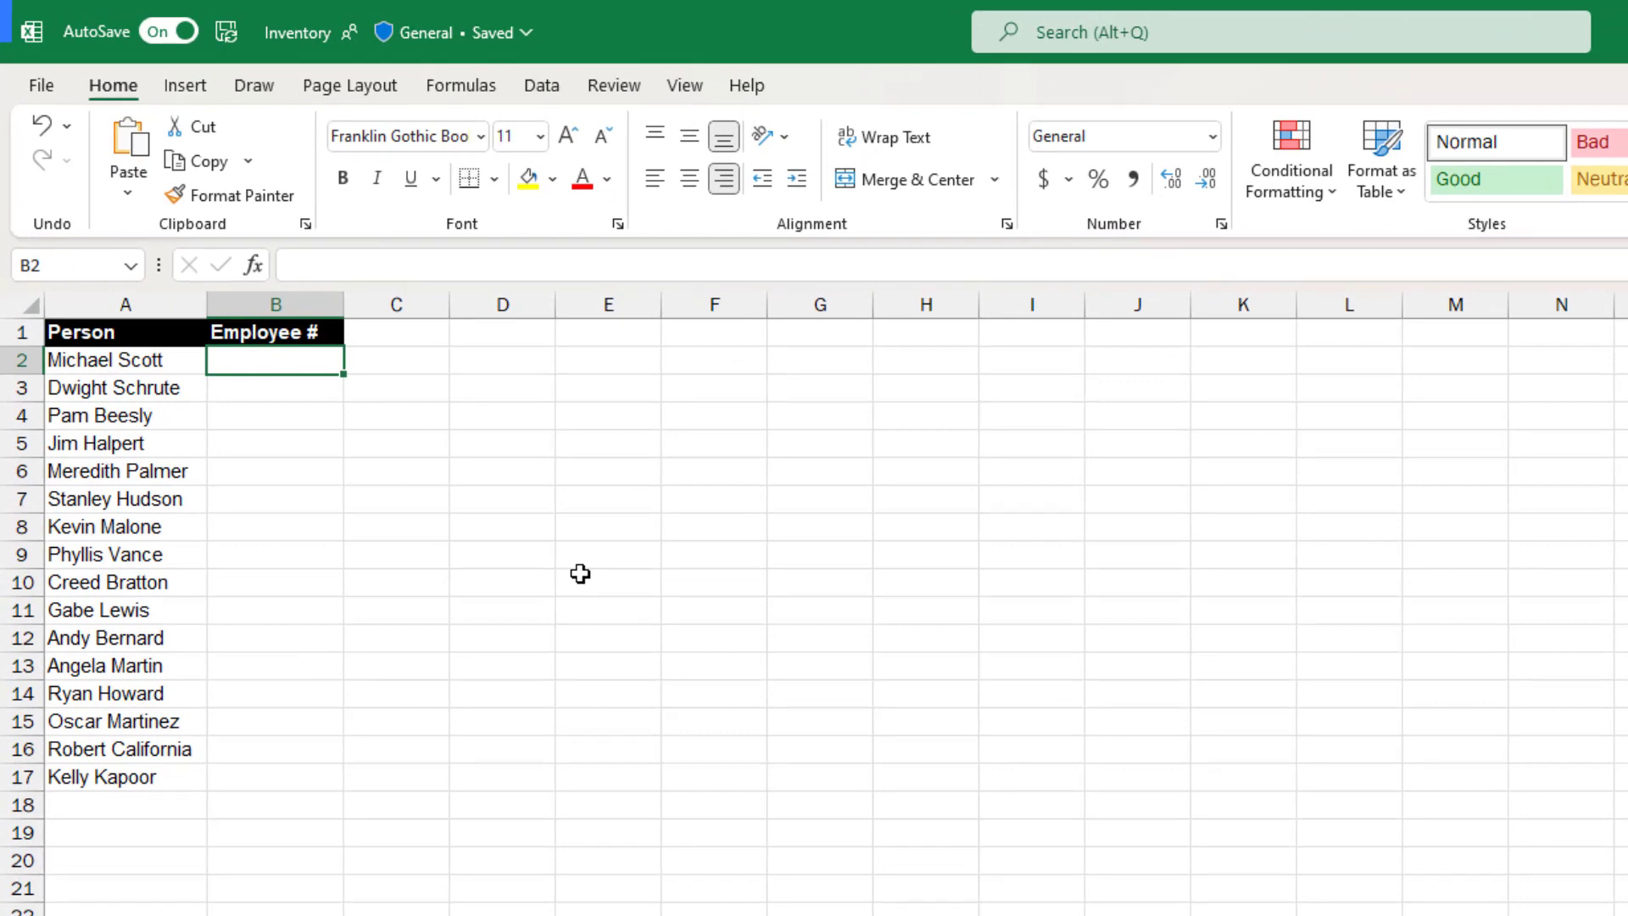
type("0043")
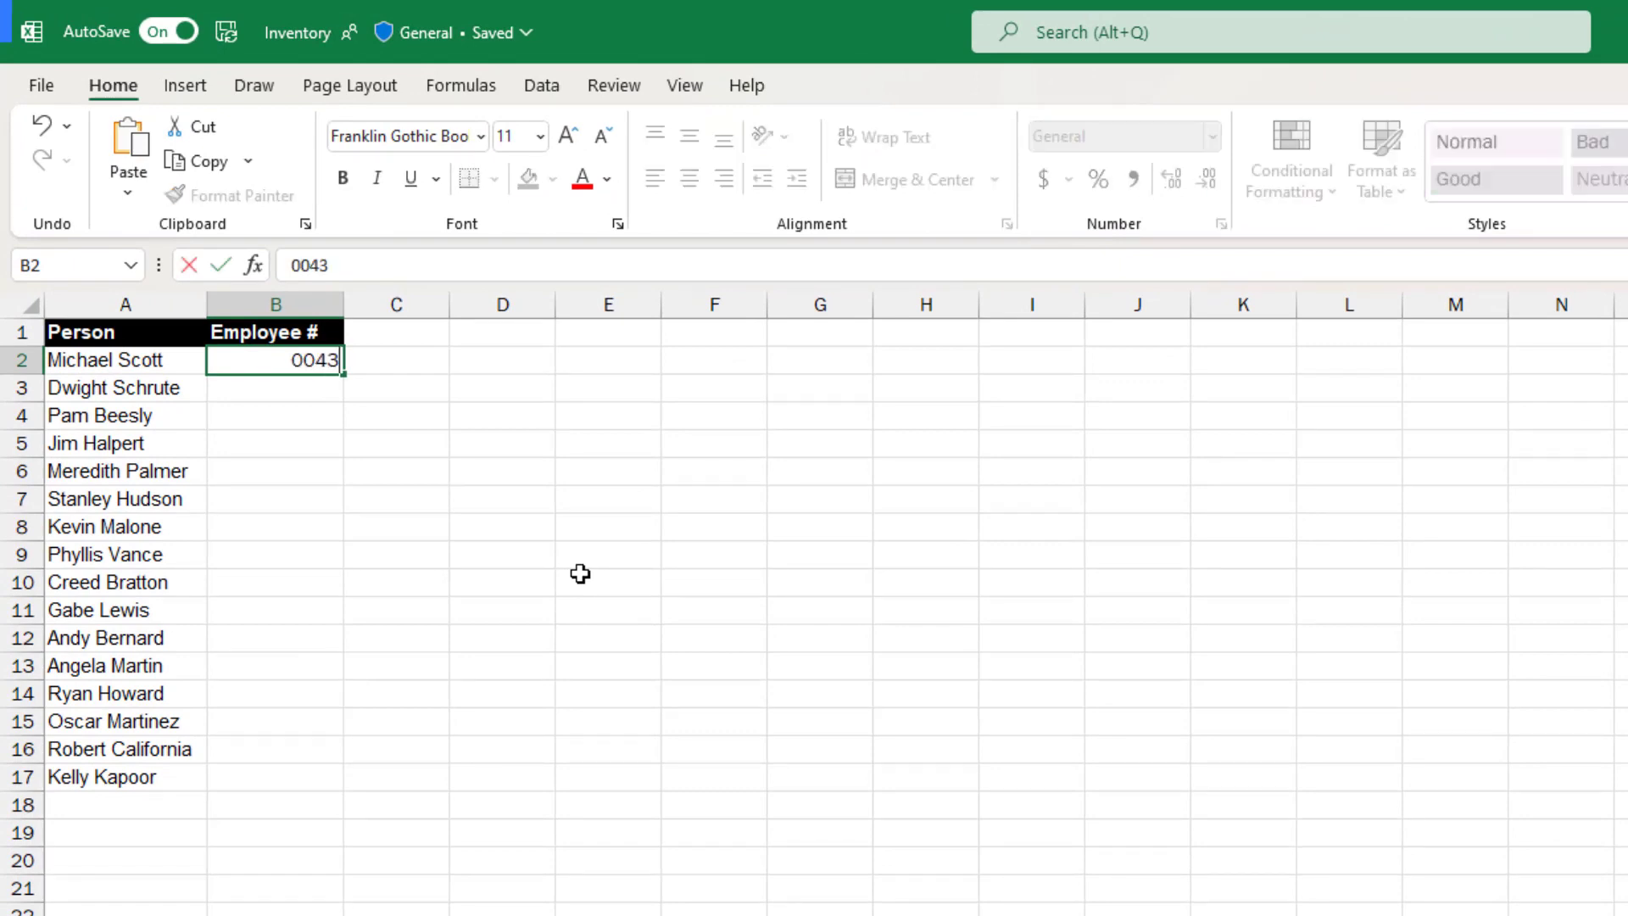
Enter 0043 in B2, which Excel stores as 43 without leading zeros.
key("Return")
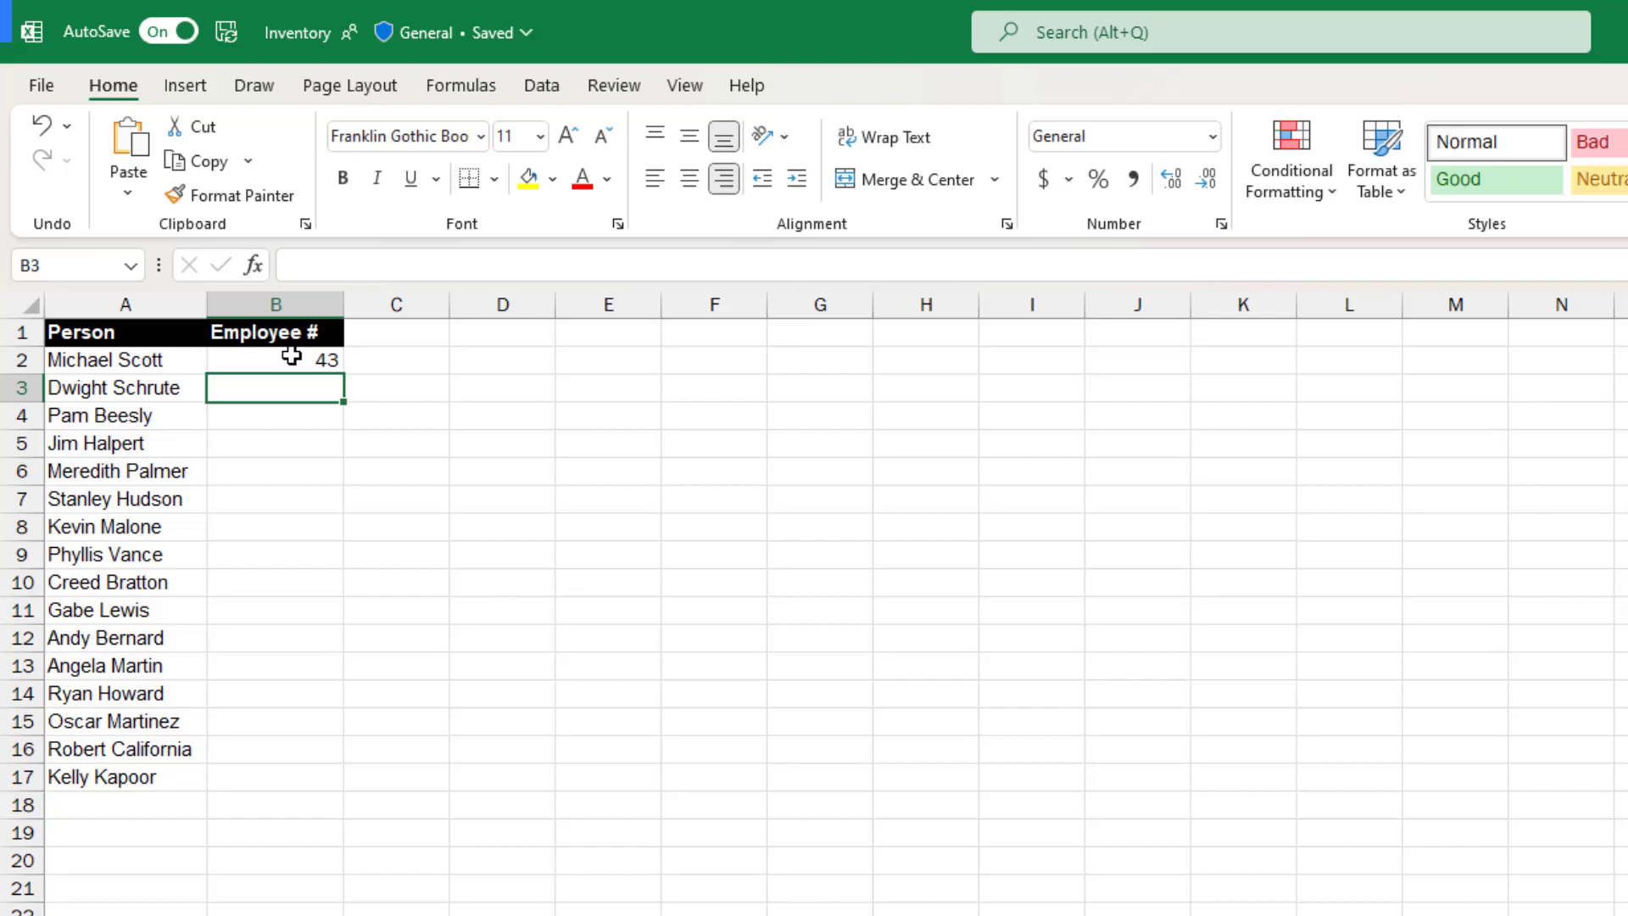
In Options > Advanced, turn off 'Remove leading zeros and convert to a number' and apply.
left_click(41, 84)
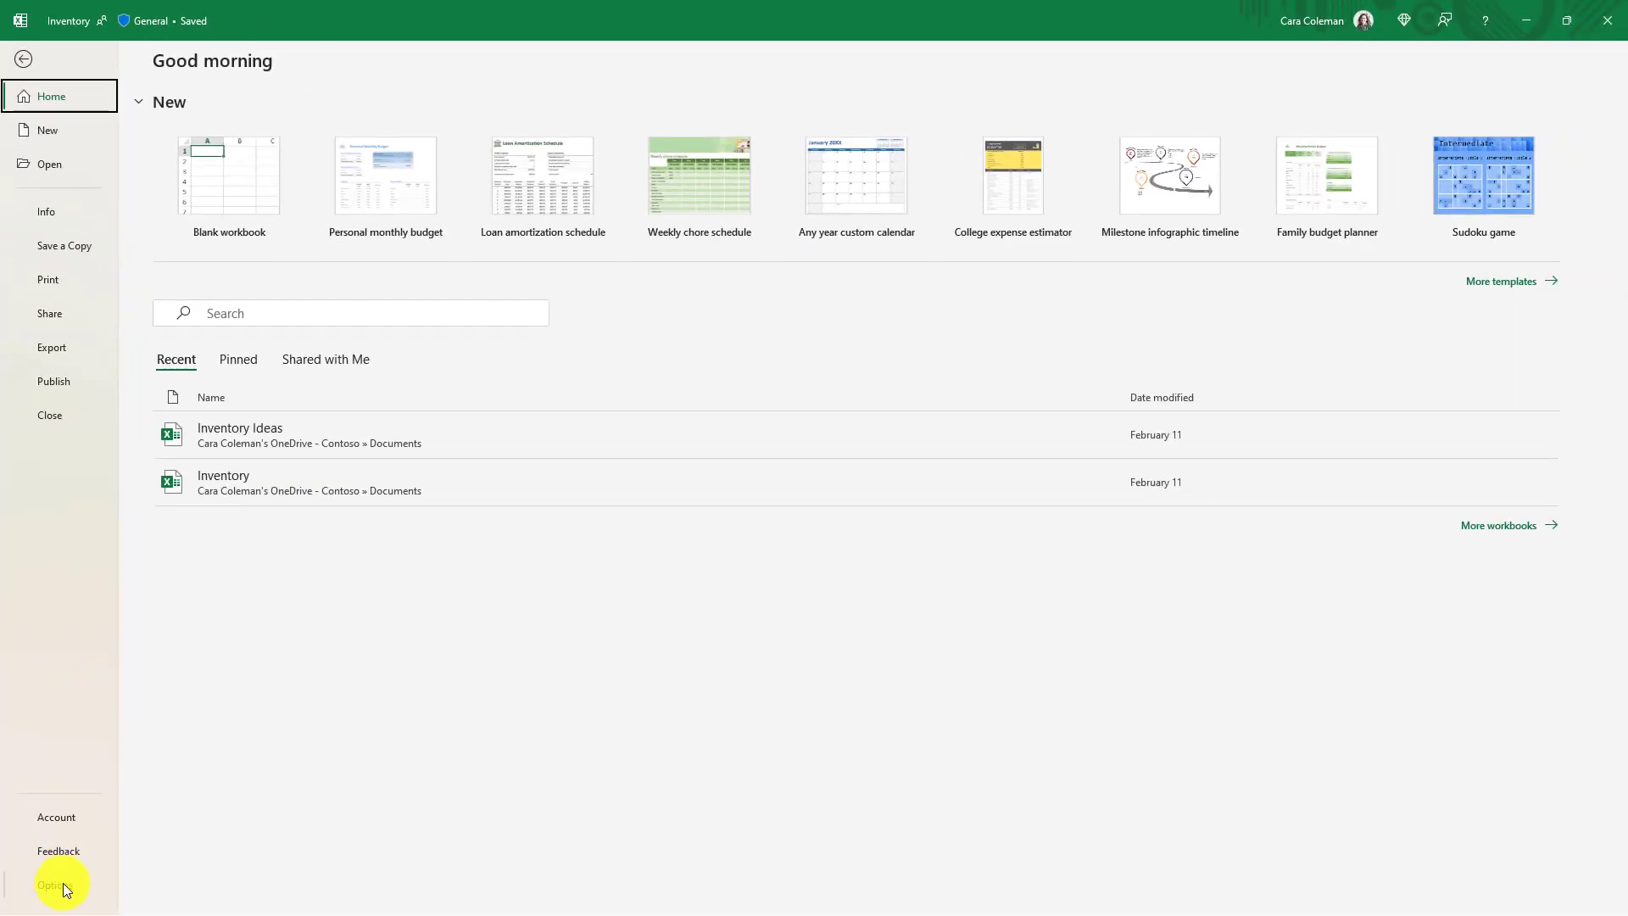
left_click(63, 883)
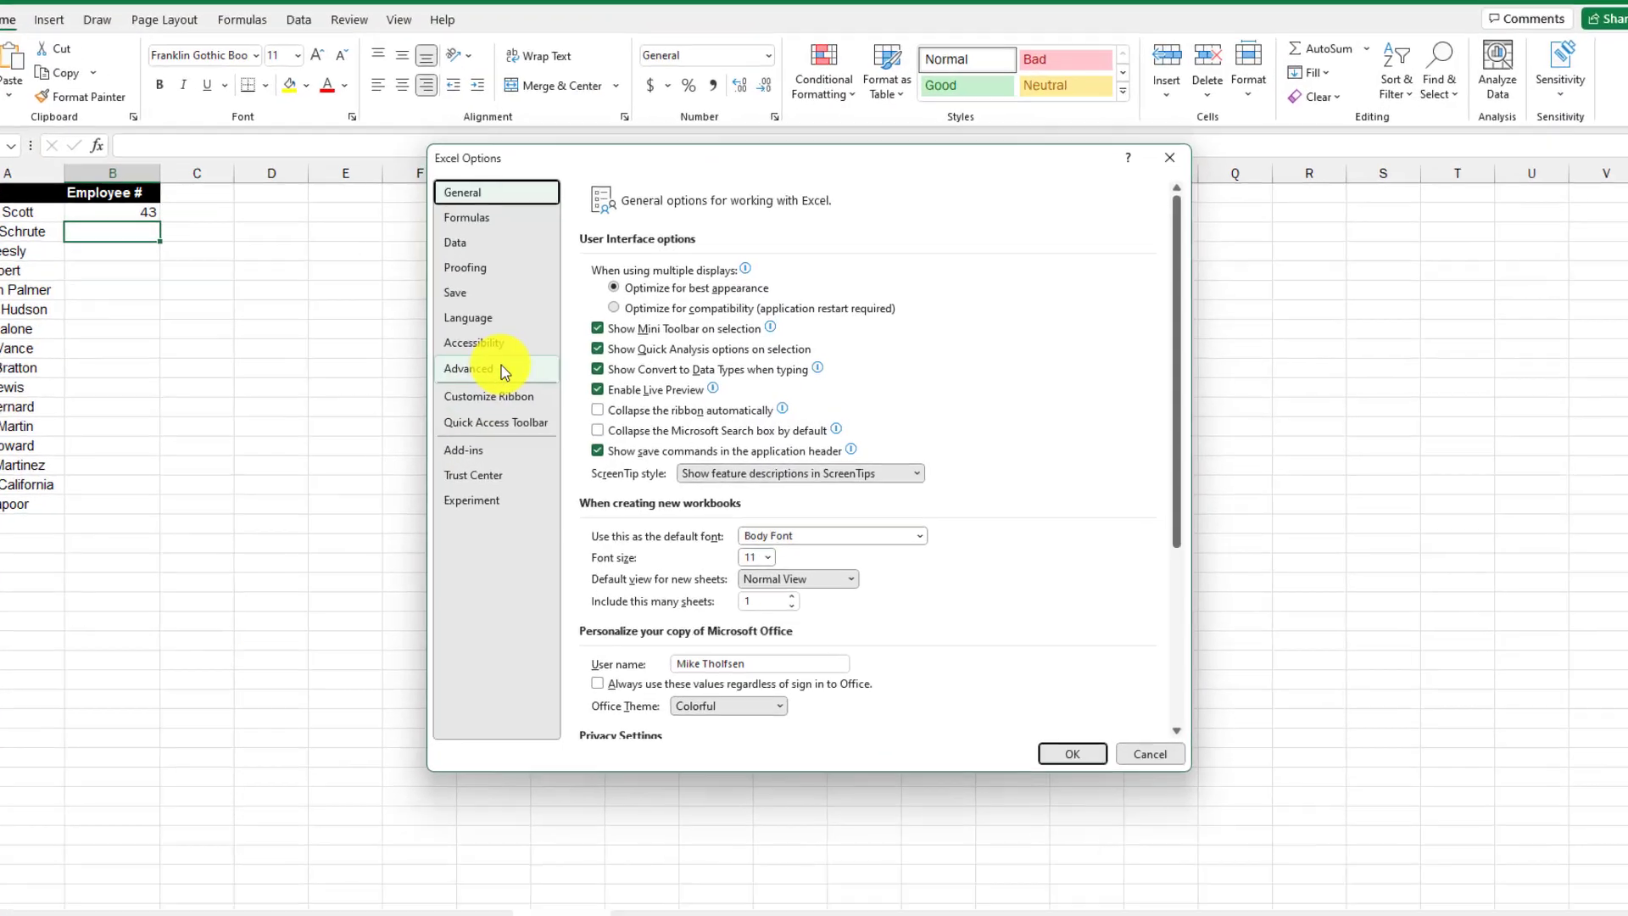
left_click(501, 365)
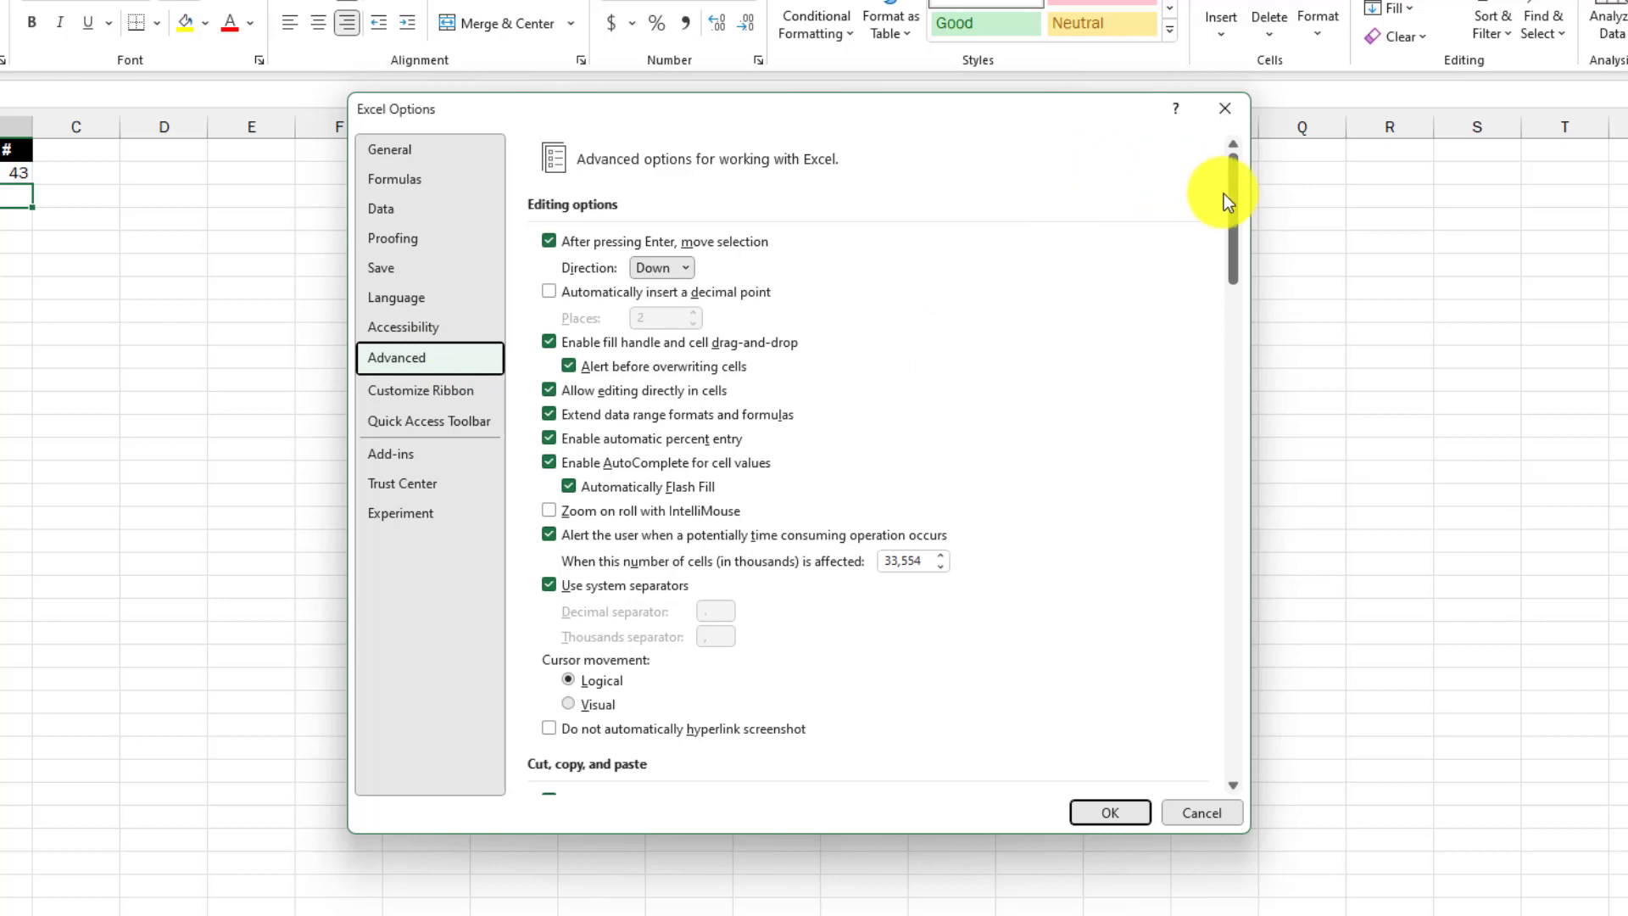
left_click_drag(1223, 193, 1232, 302)
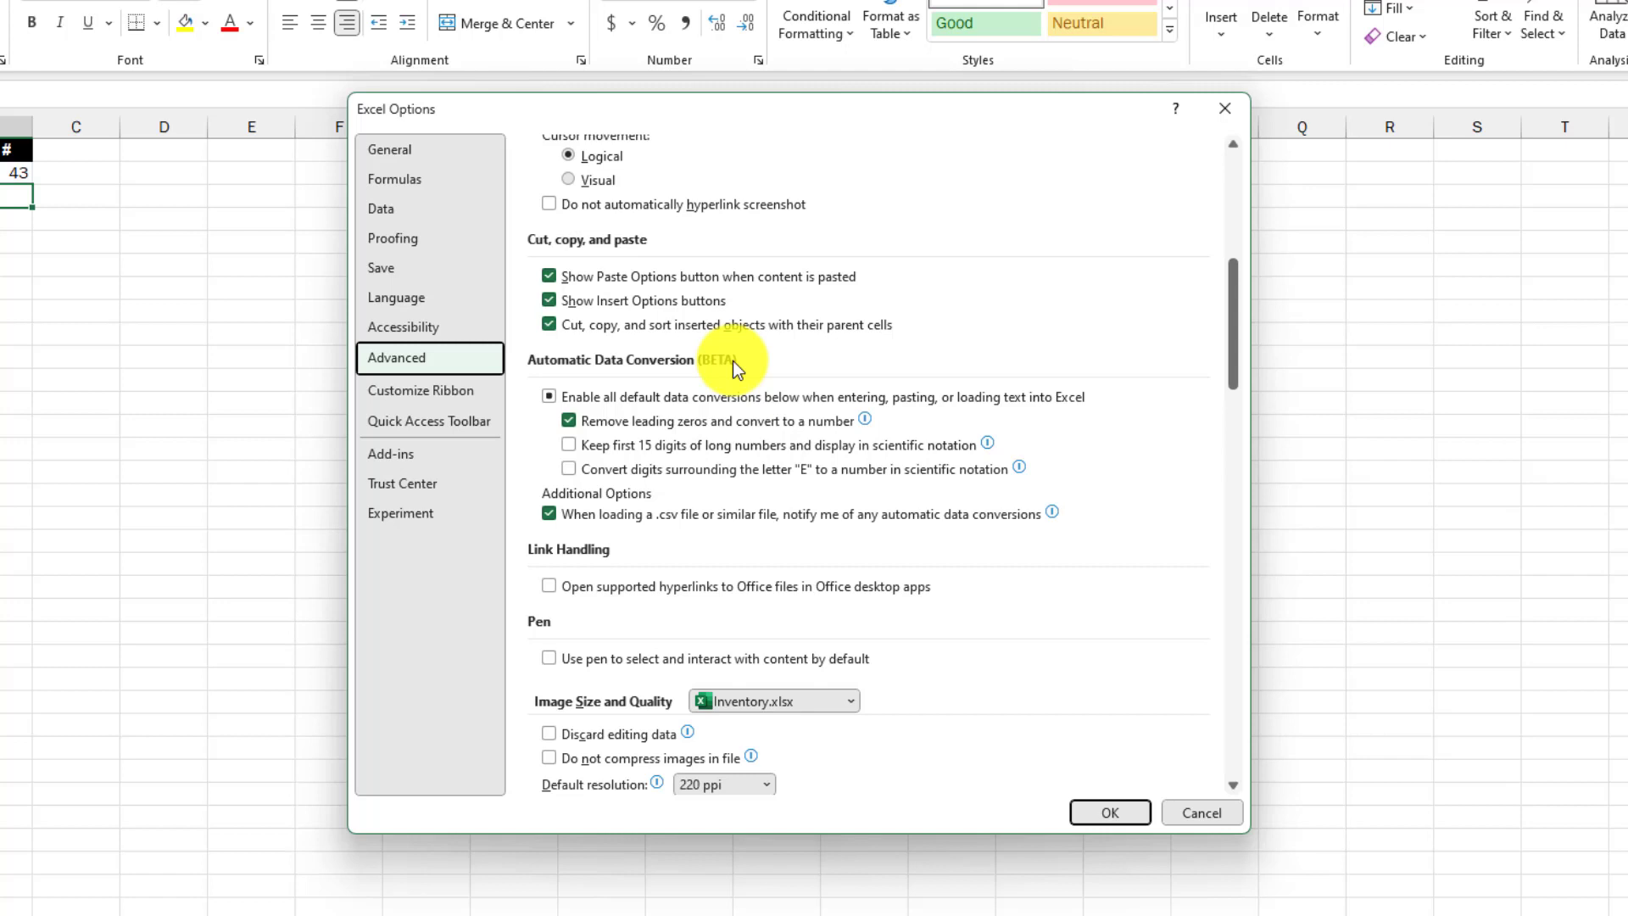
left_click(568, 420)
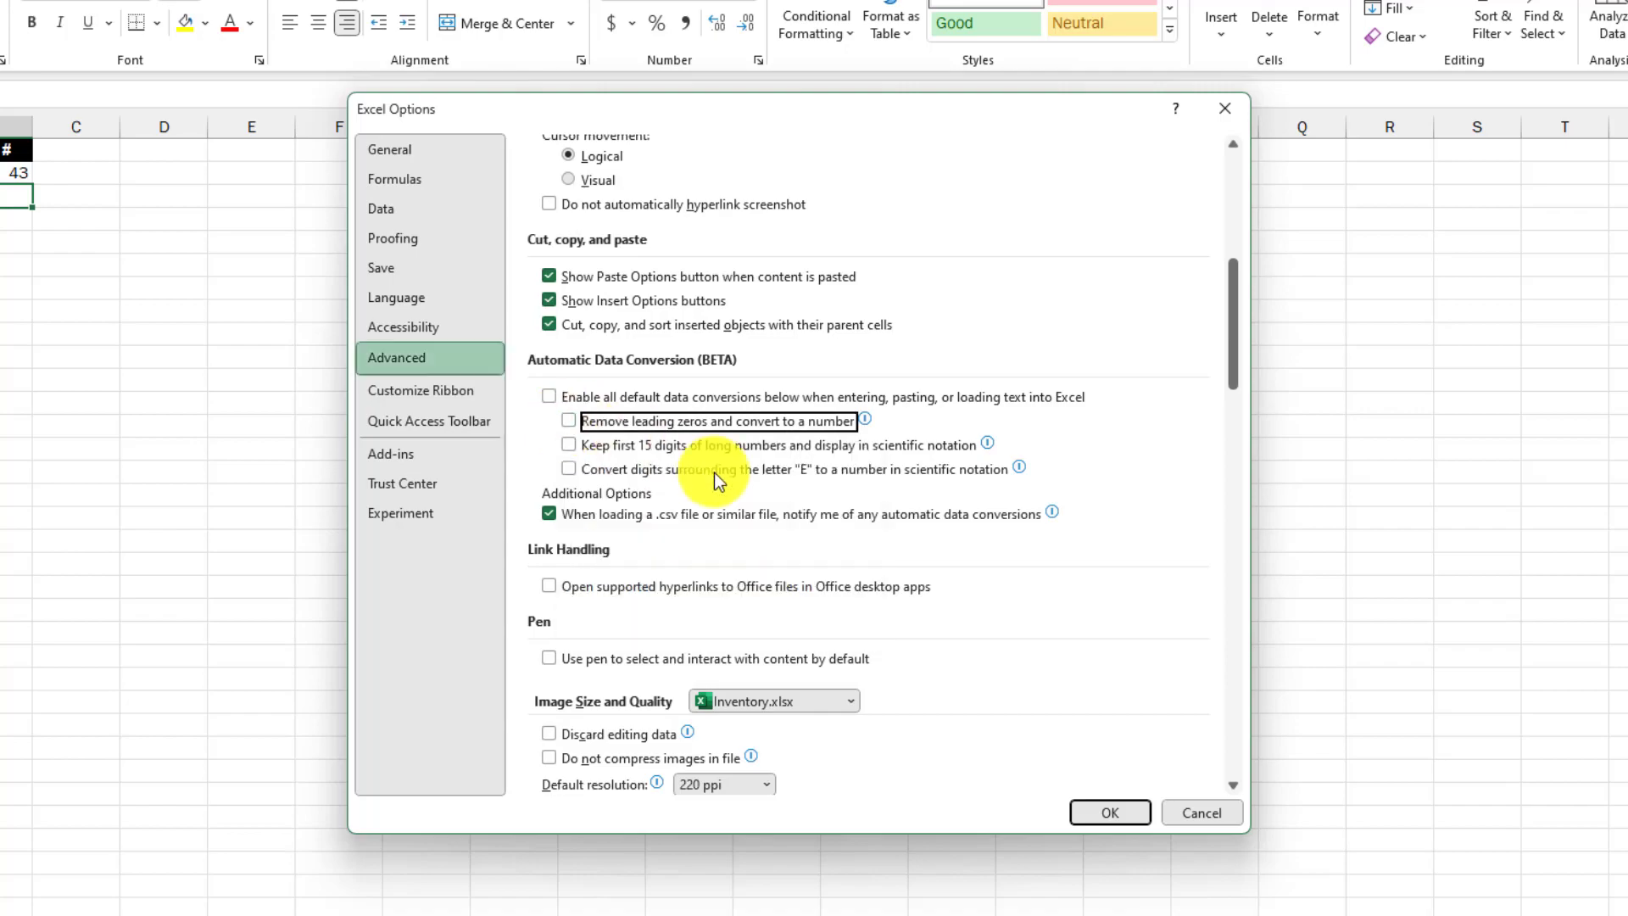
left_click(1110, 812)
Re-enter 0043 in B2 and enter 0056 for Dwight Schrute in B3, keeping leading zeros.
key("Up")
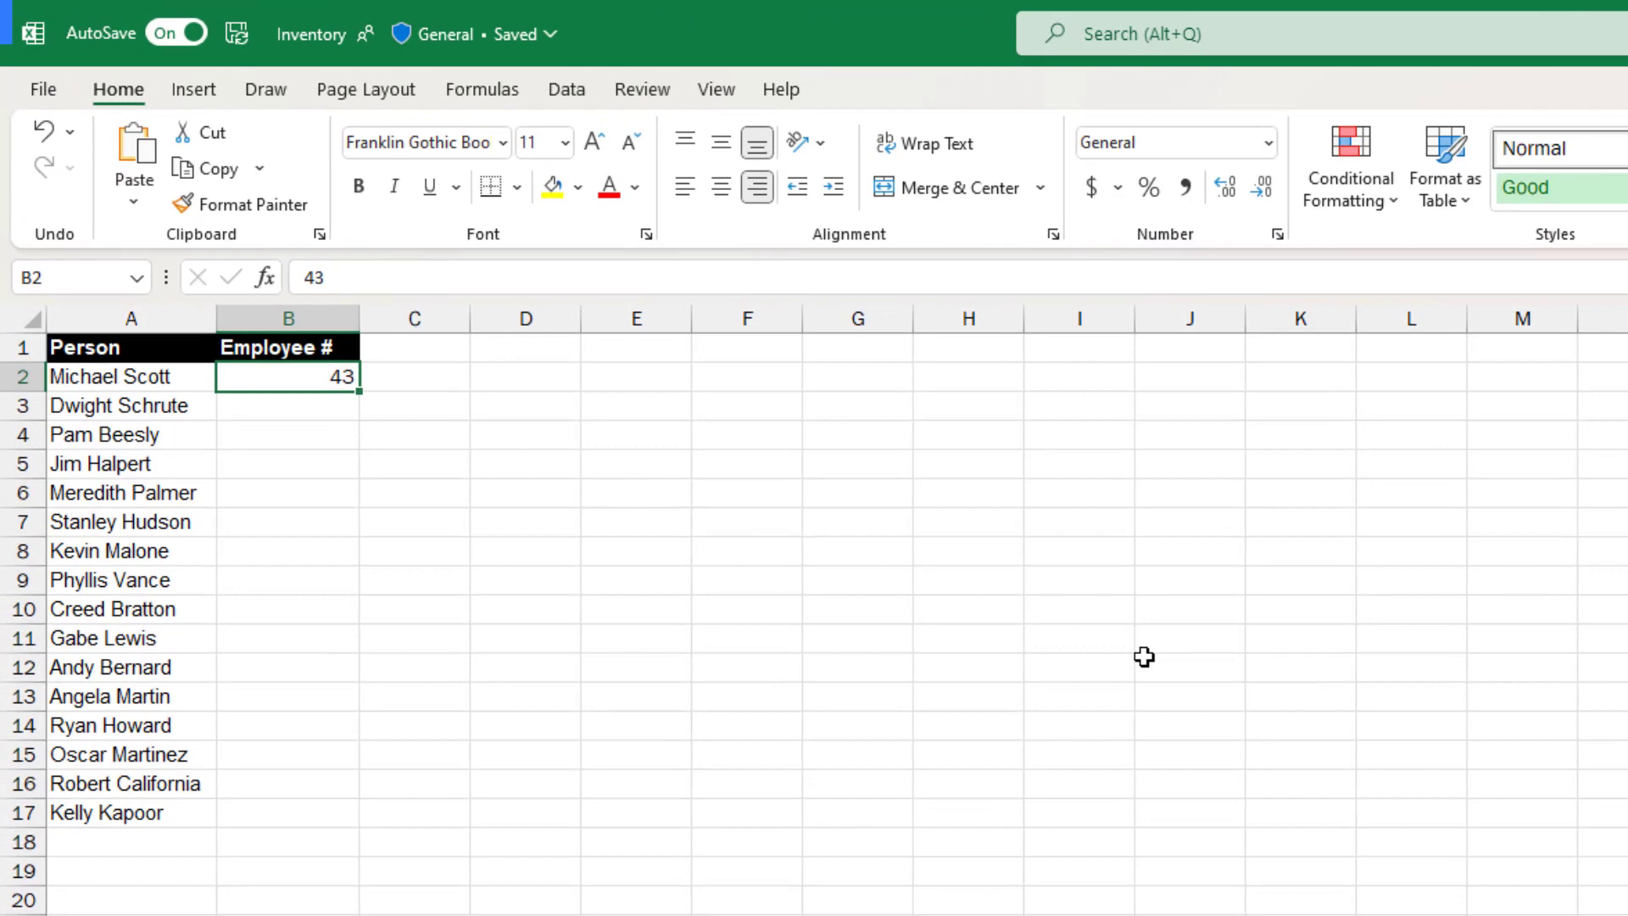
key("BackSpace")
type("004")
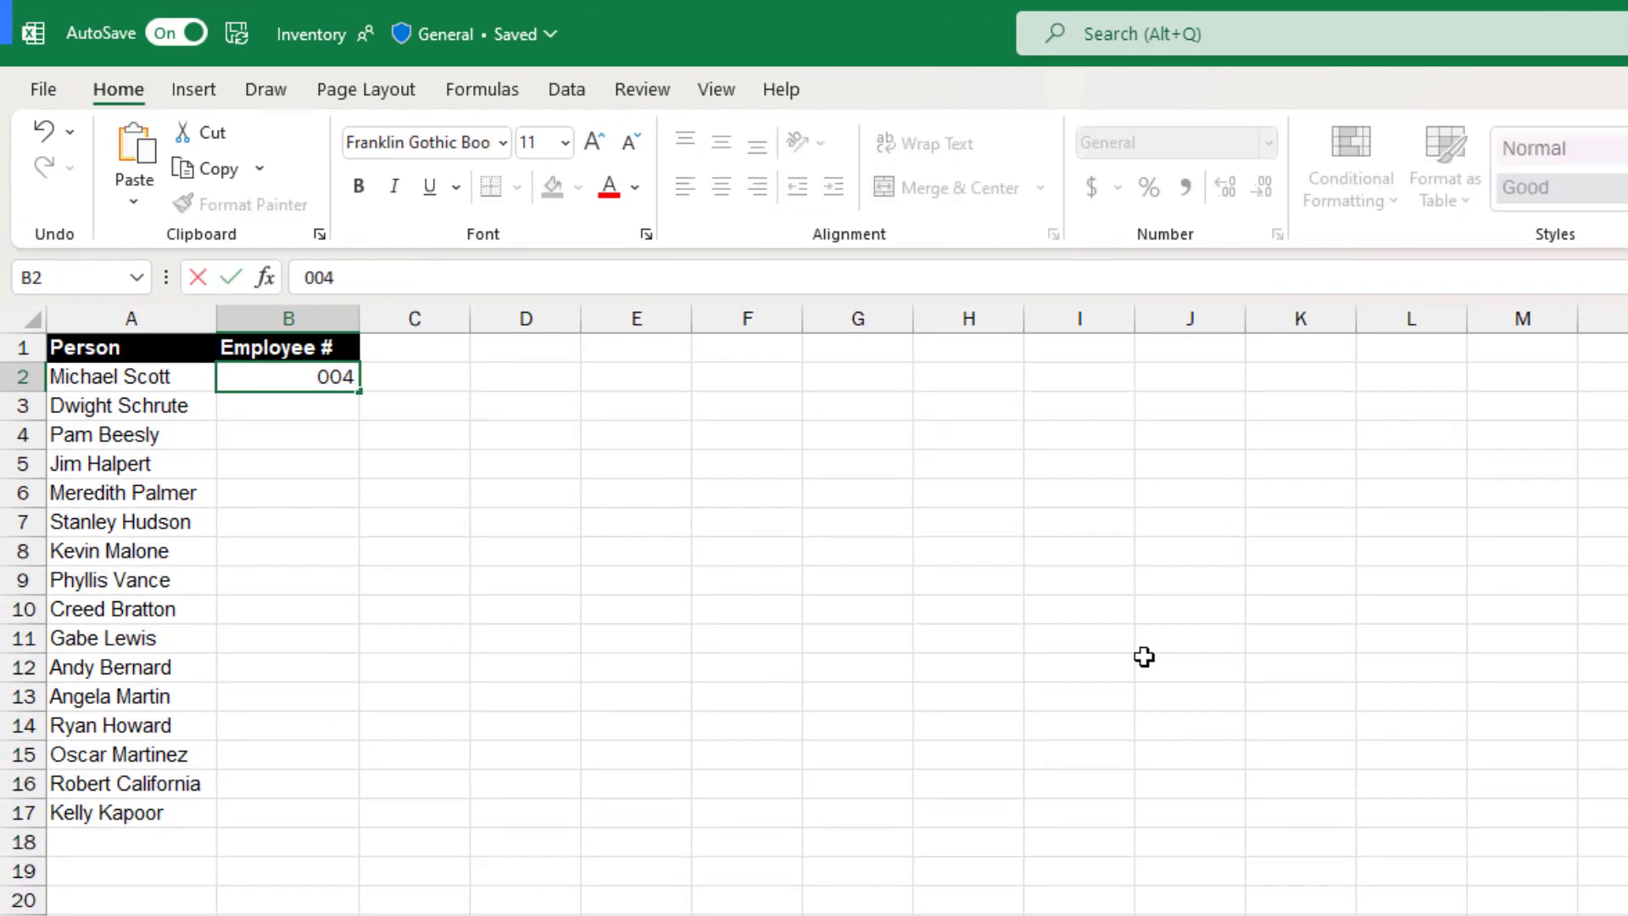
type("3")
key("Return")
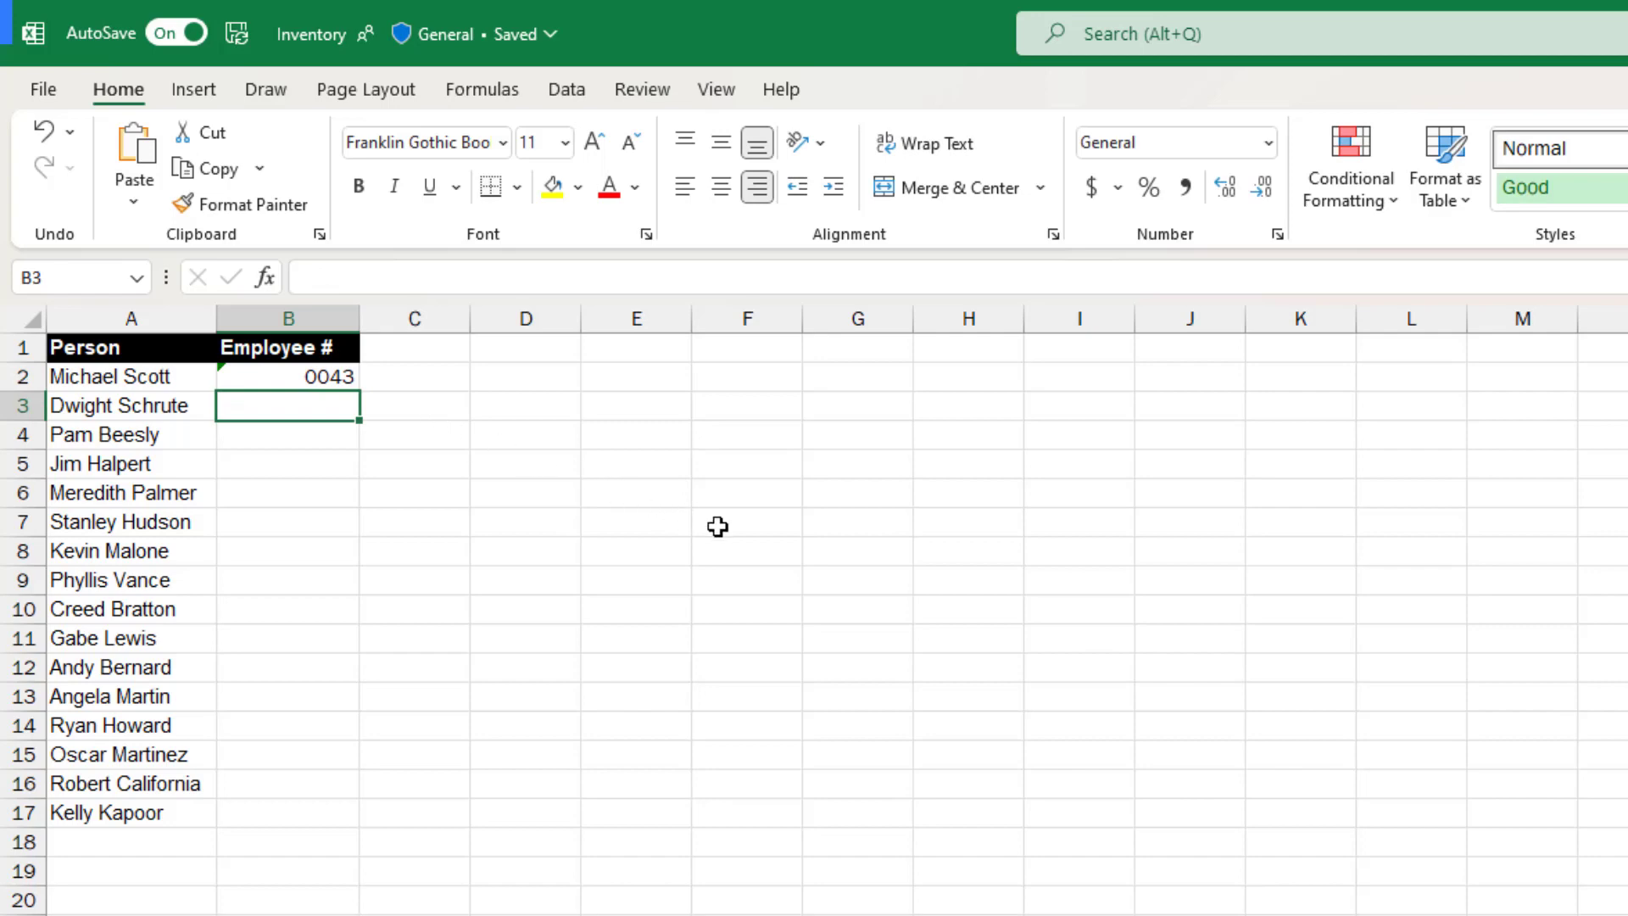
type("0056")
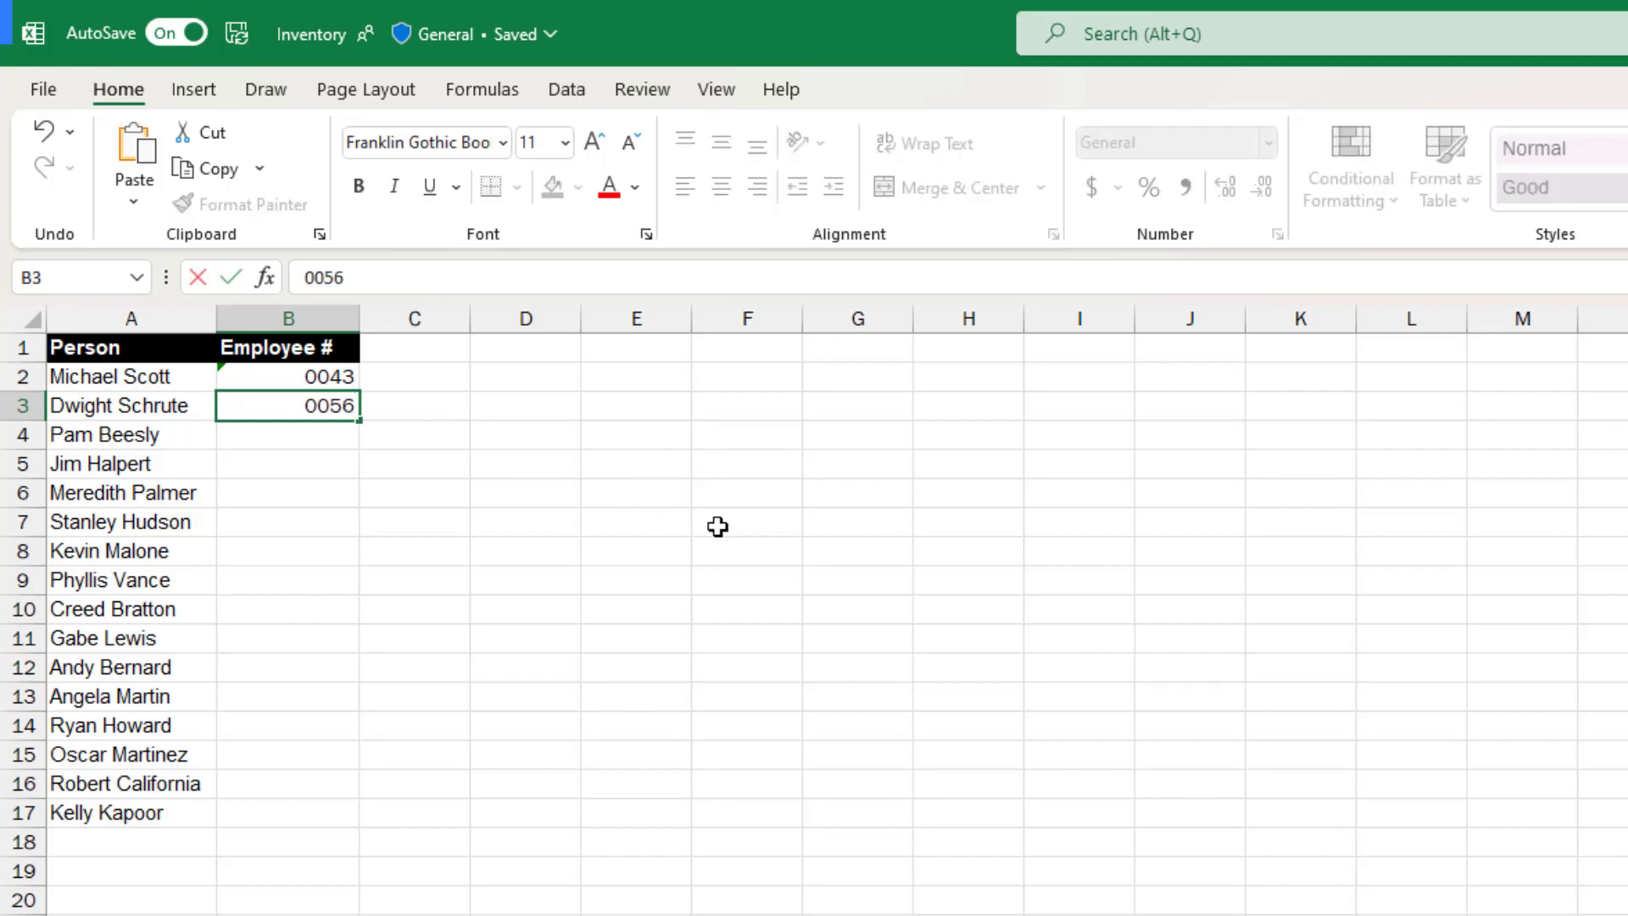
key("Return")
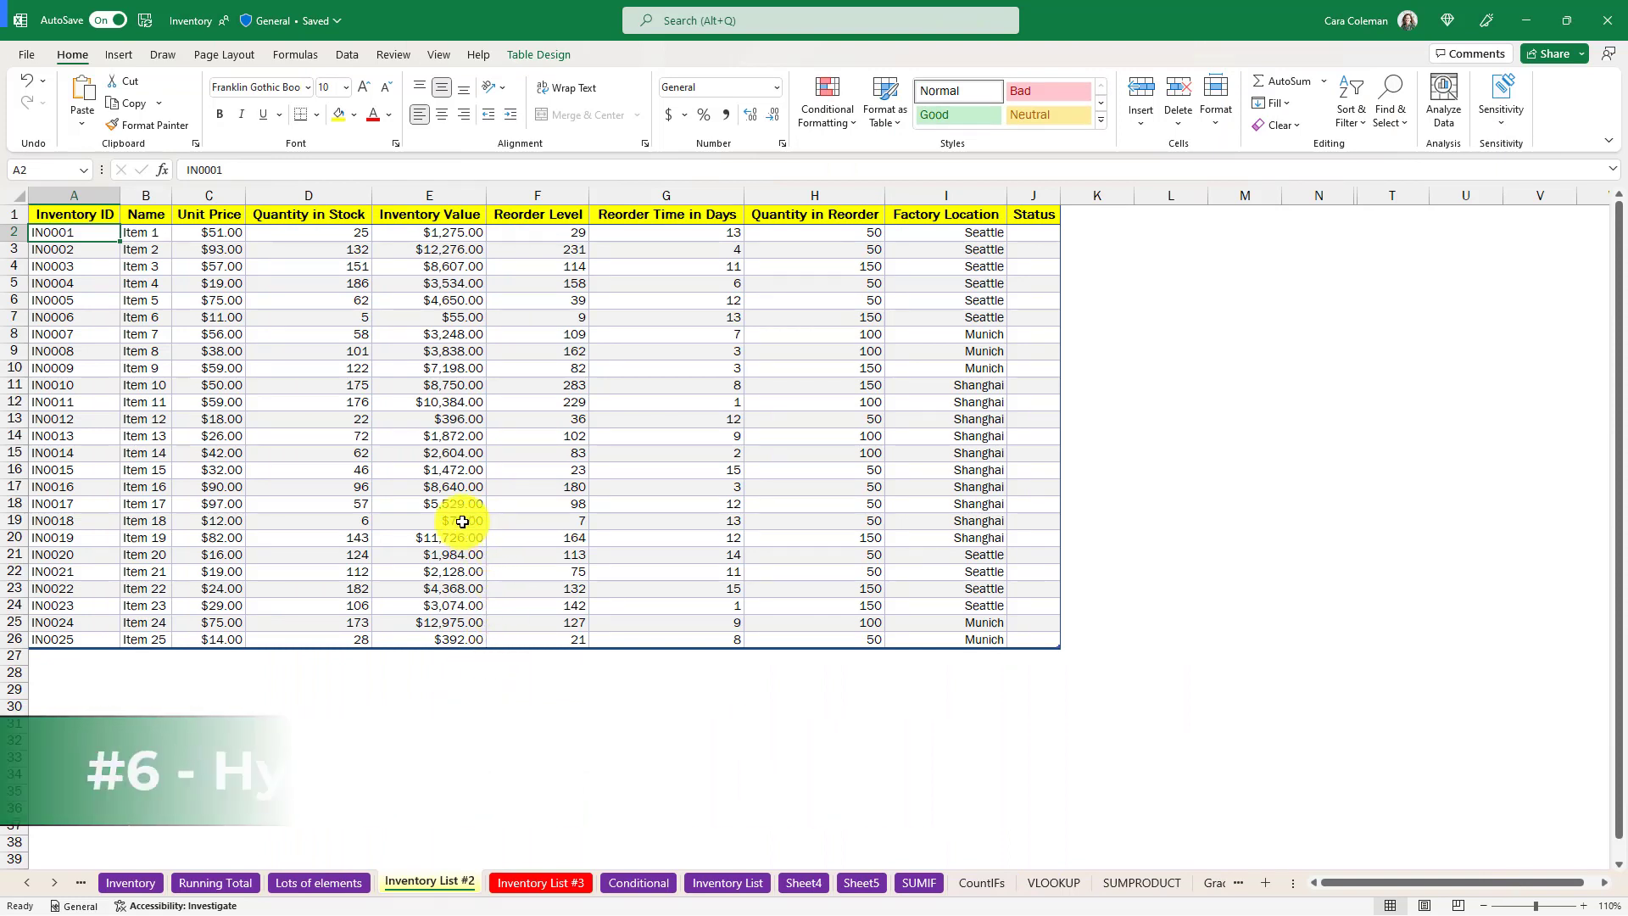
Post a reorder comment on the $72.00 cell E19 containing a clickable aka.ms/TPSReports link.
left_click(453, 520)
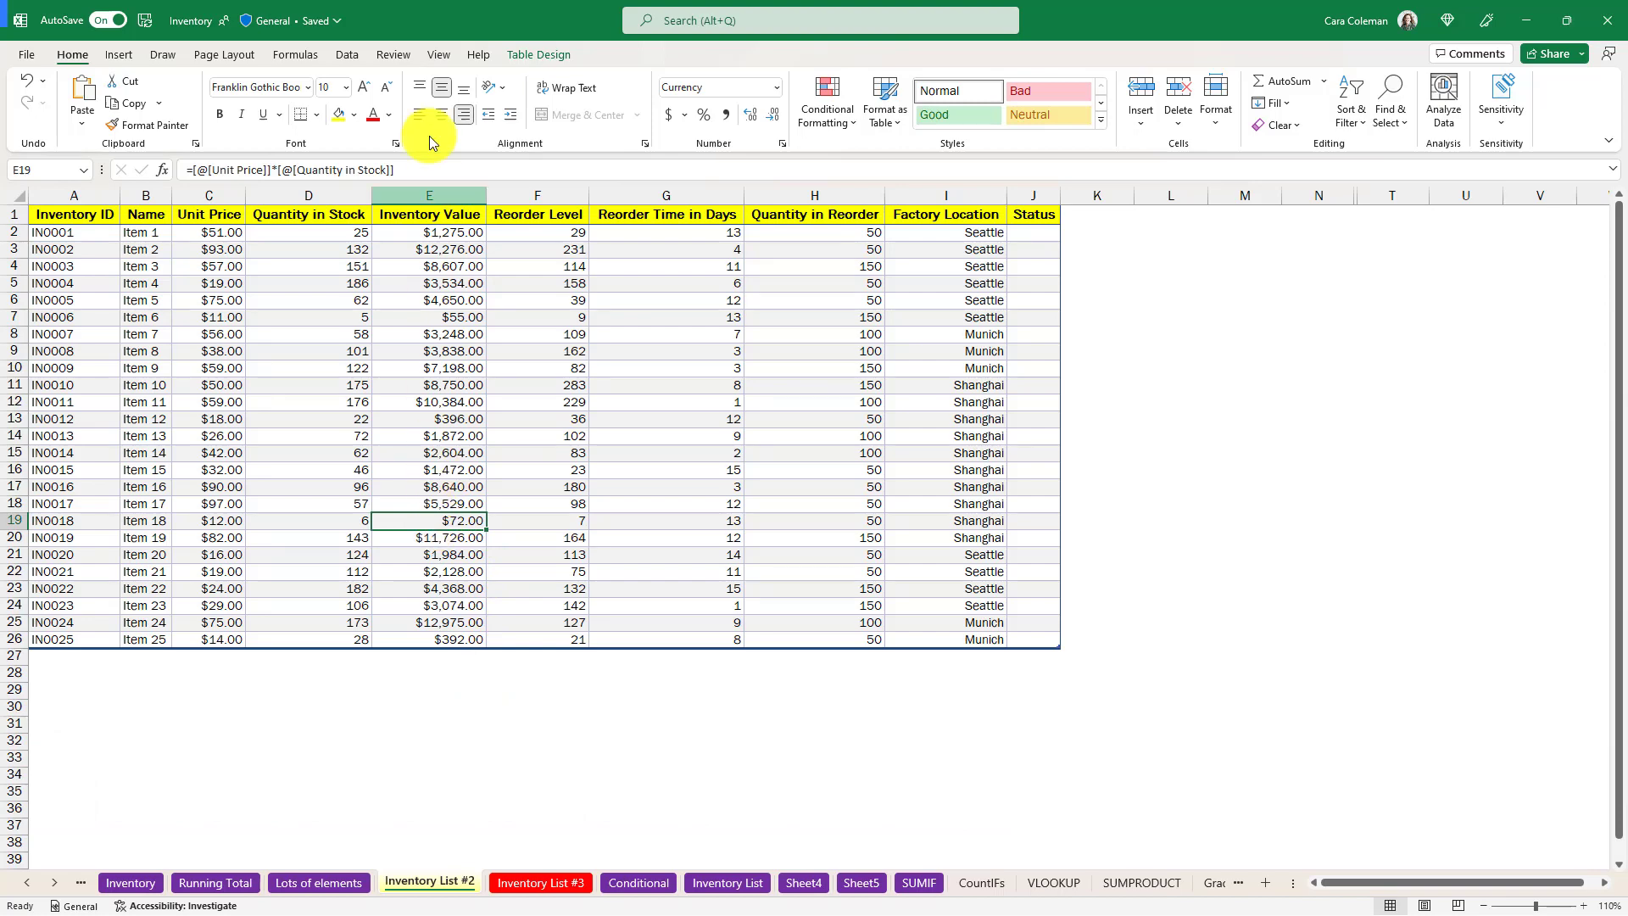
left_click(393, 55)
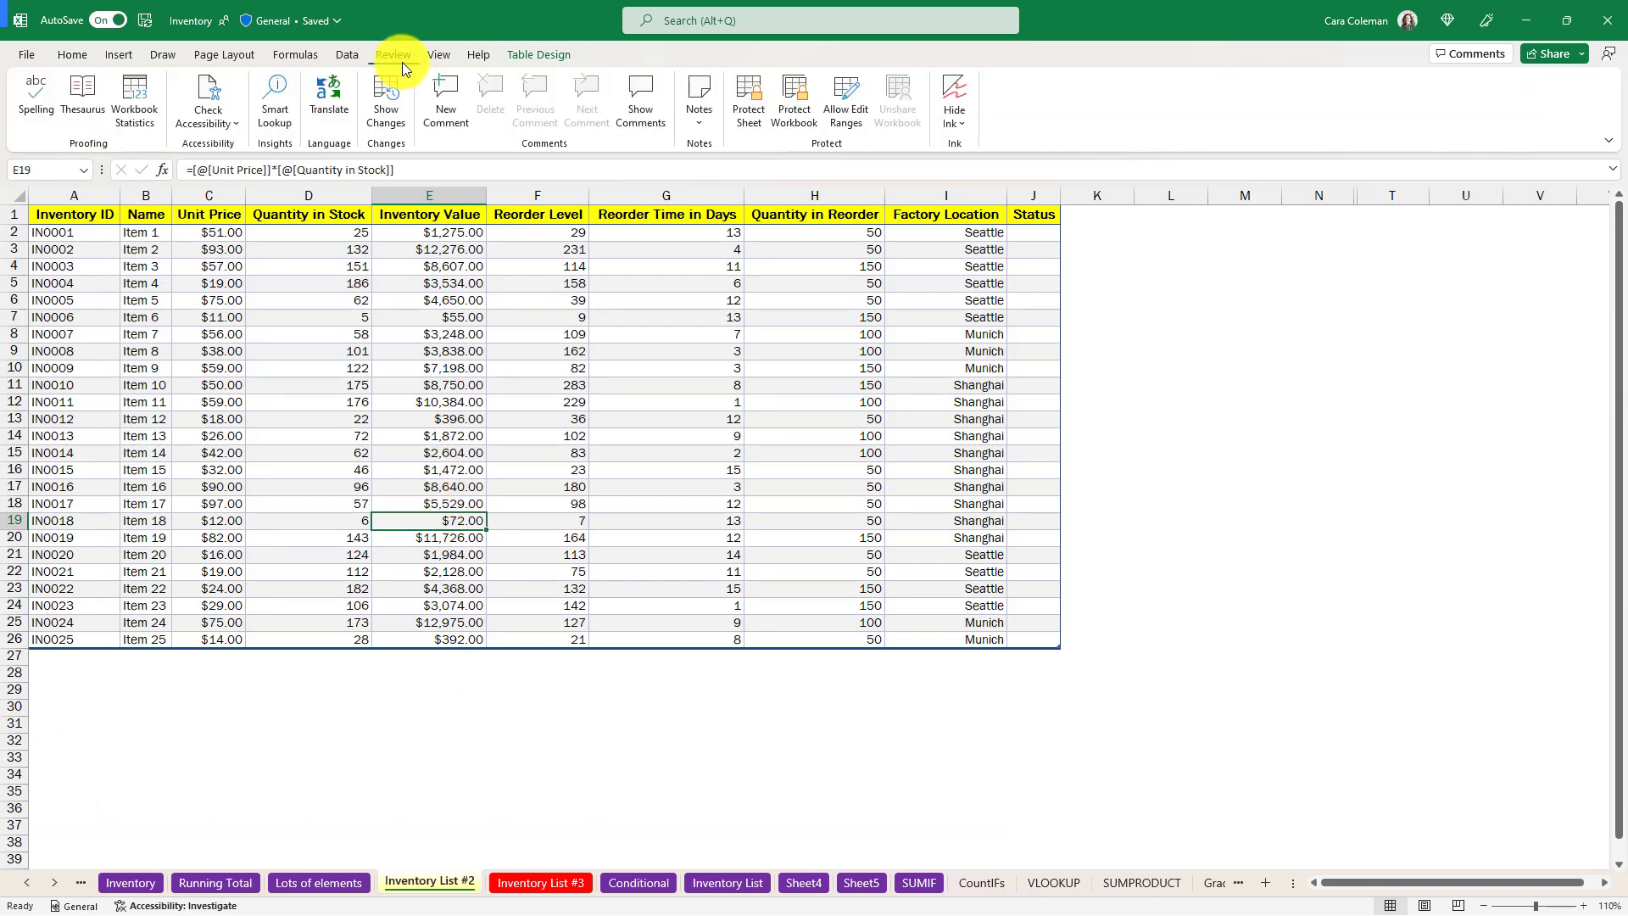
left_click(444, 106)
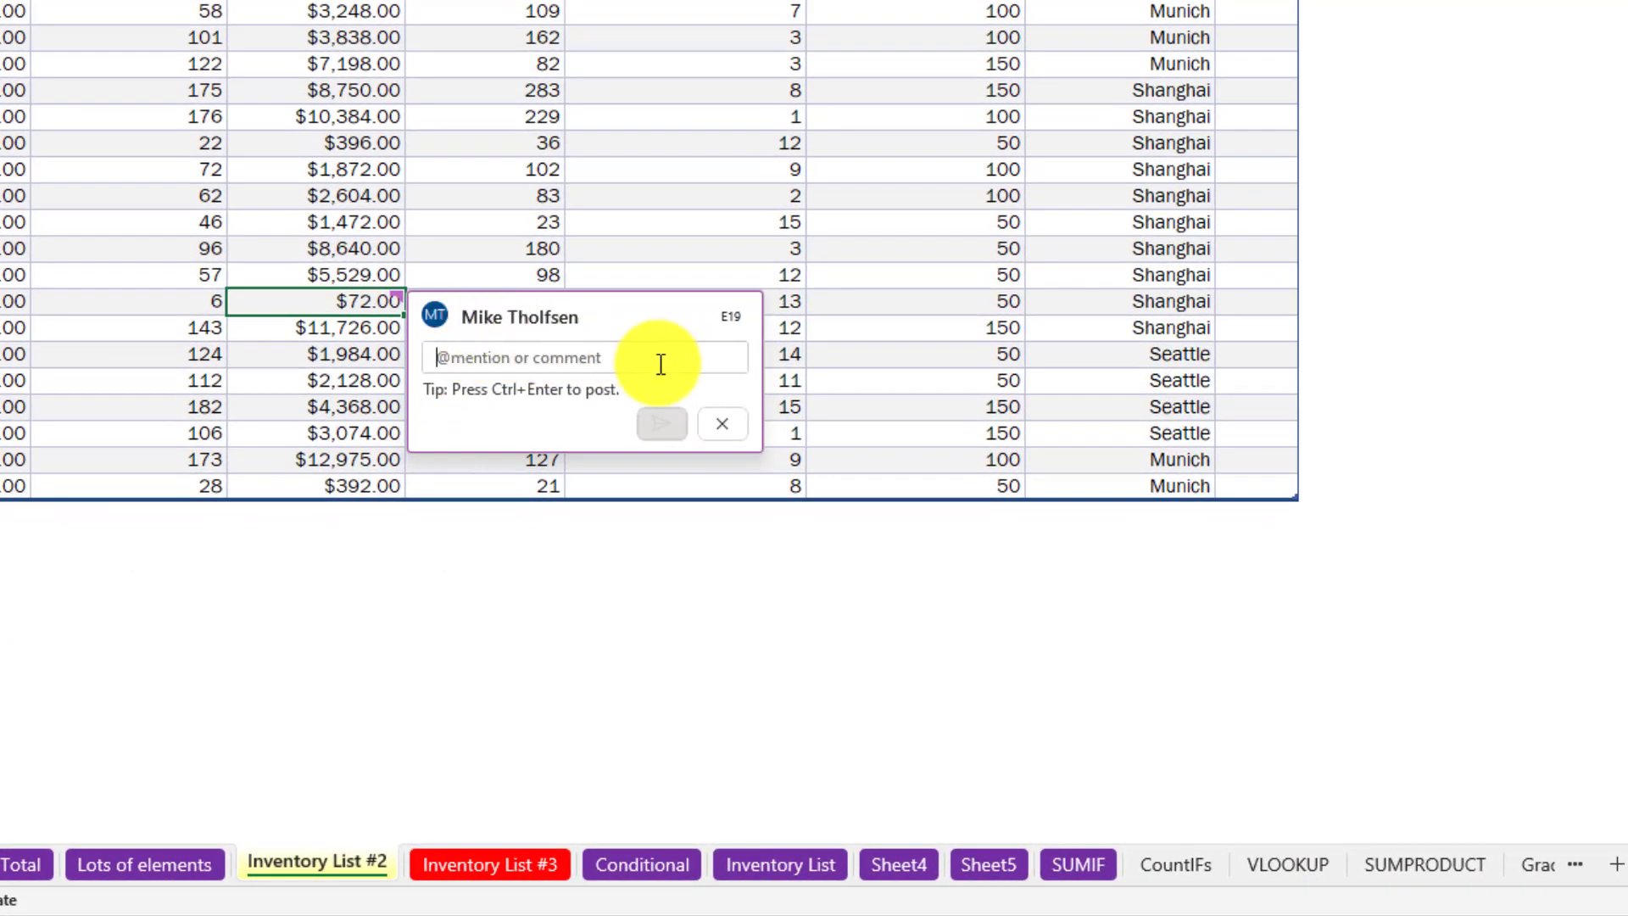
type("Looks like we need more inventory.  Please reorder these at https://aka.ms/TPSReports")
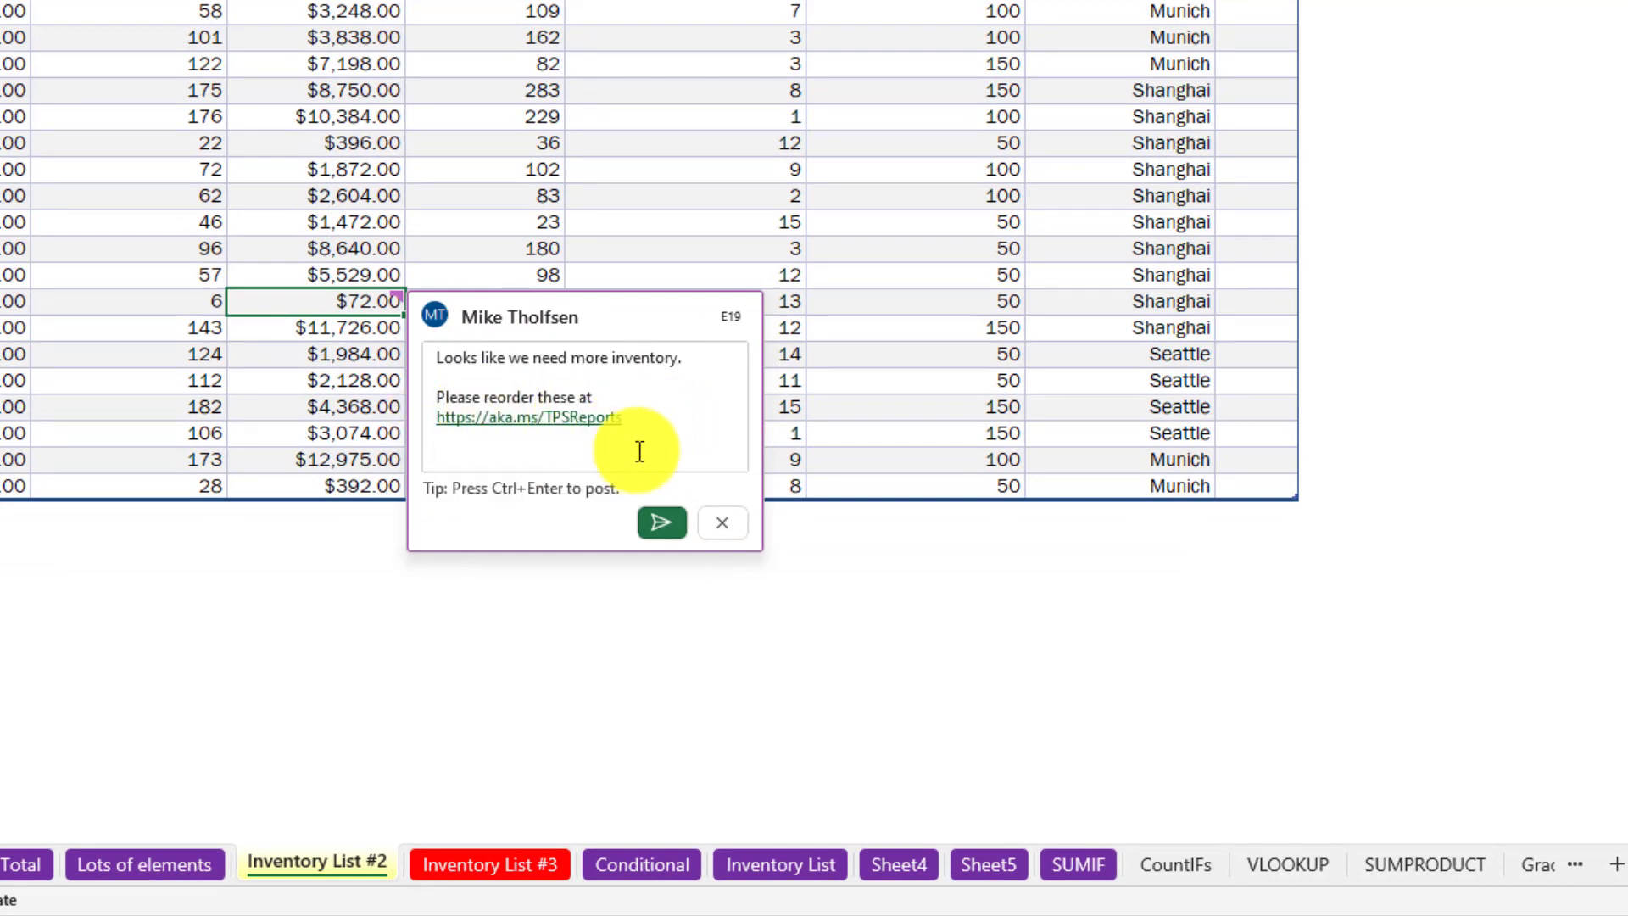
left_click(662, 518)
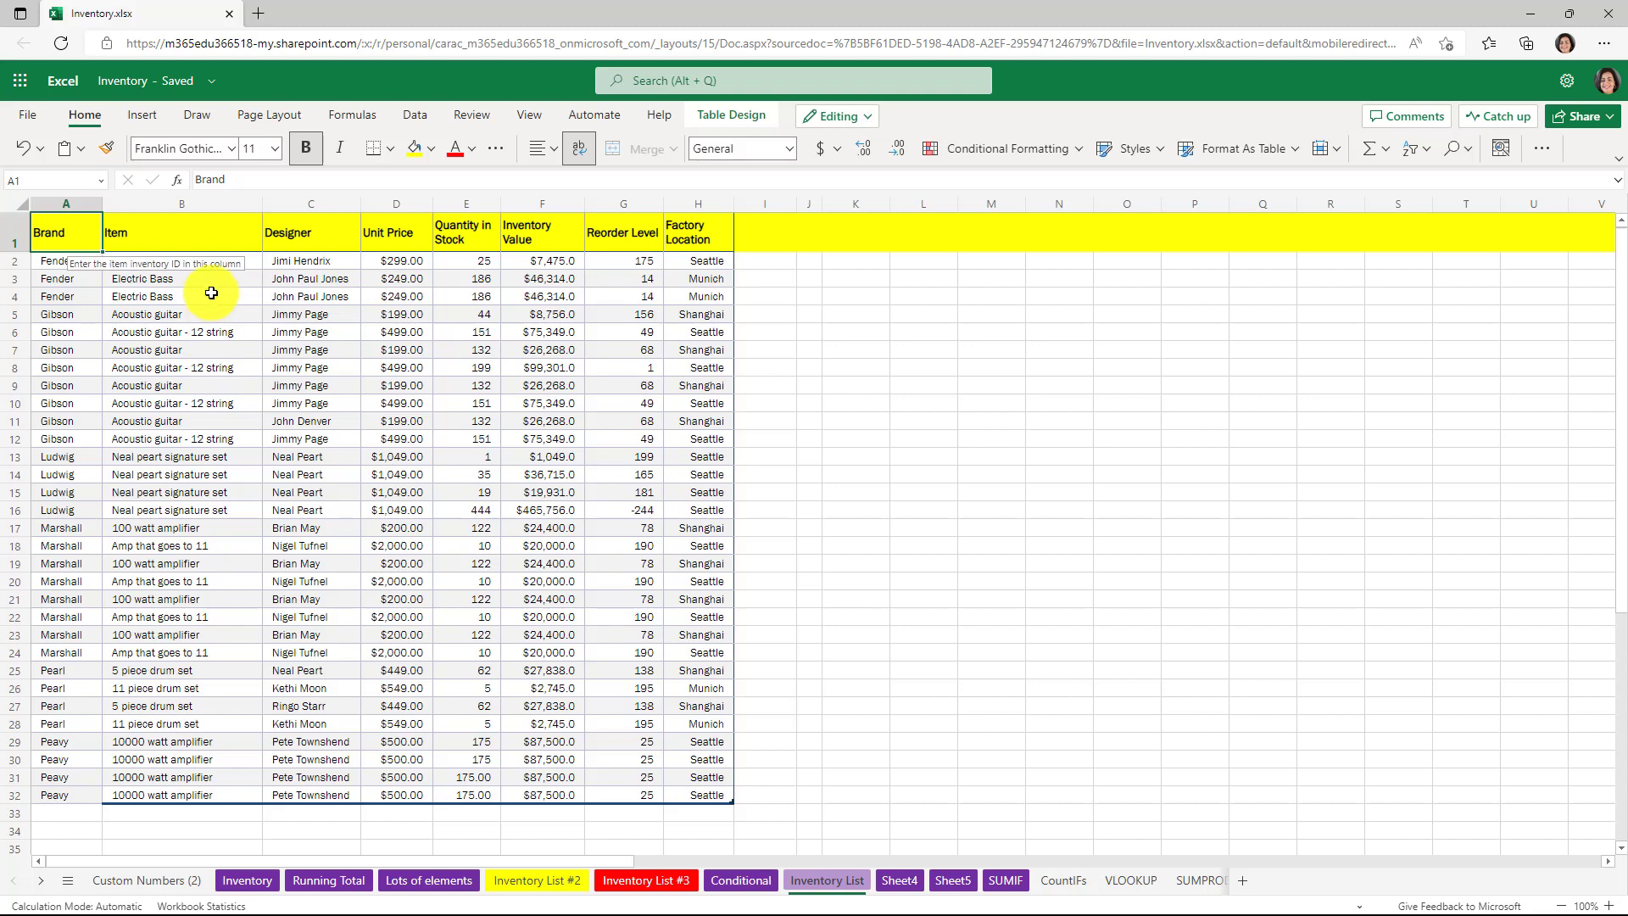
Turn sheet protection On for the Inventory List sheet in Manage Protection.
left_click(470, 115)
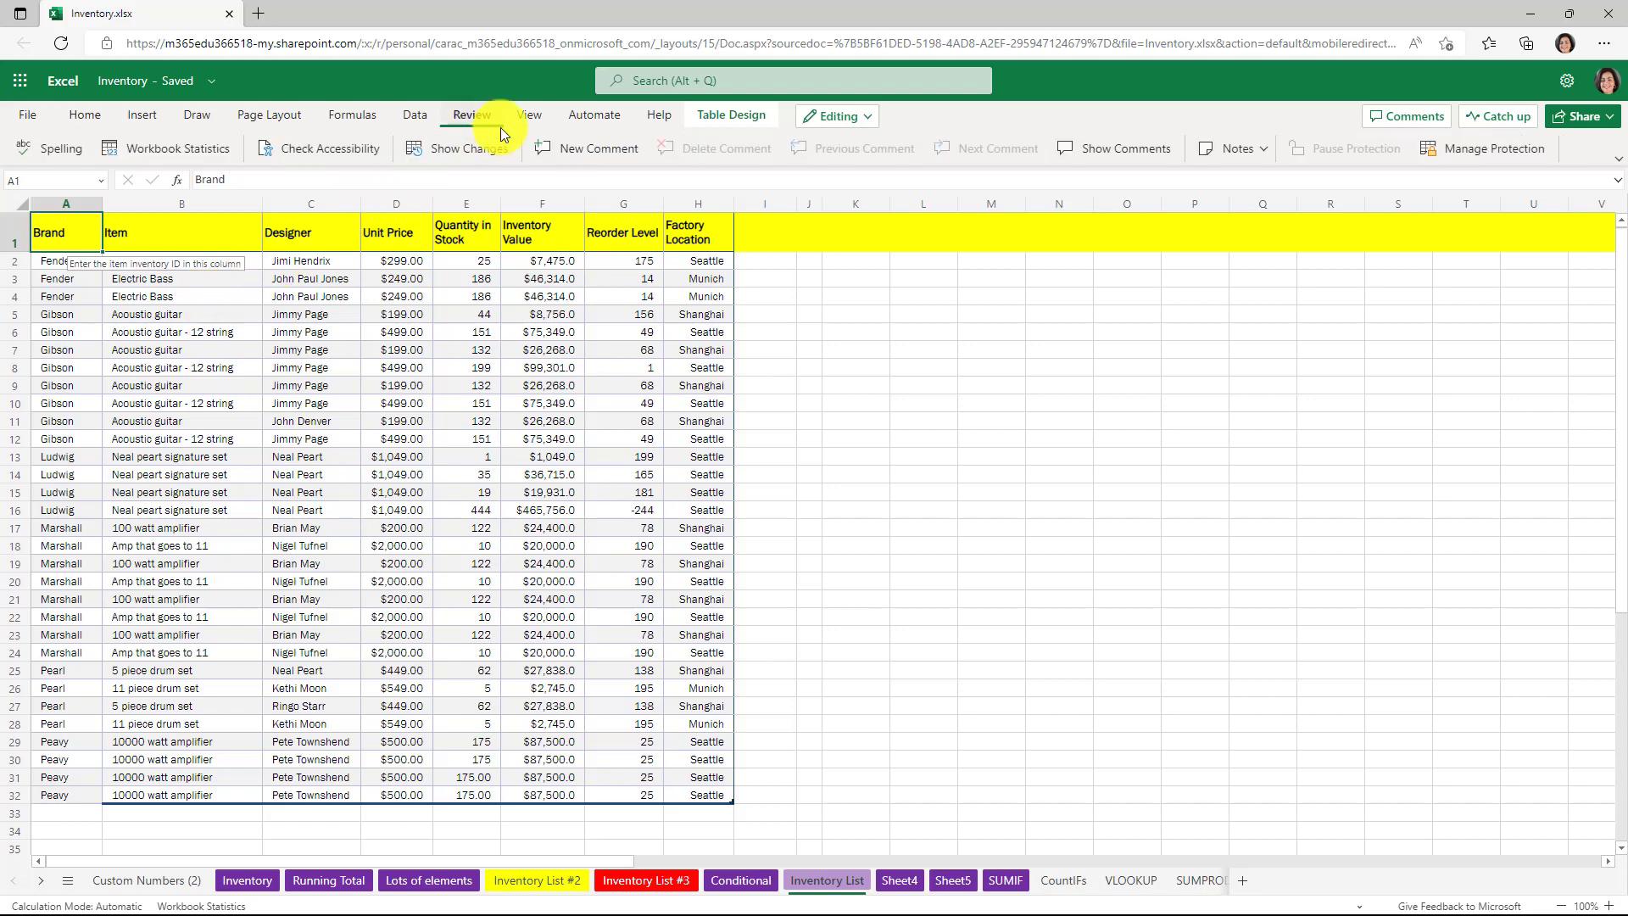
left_click(1525, 147)
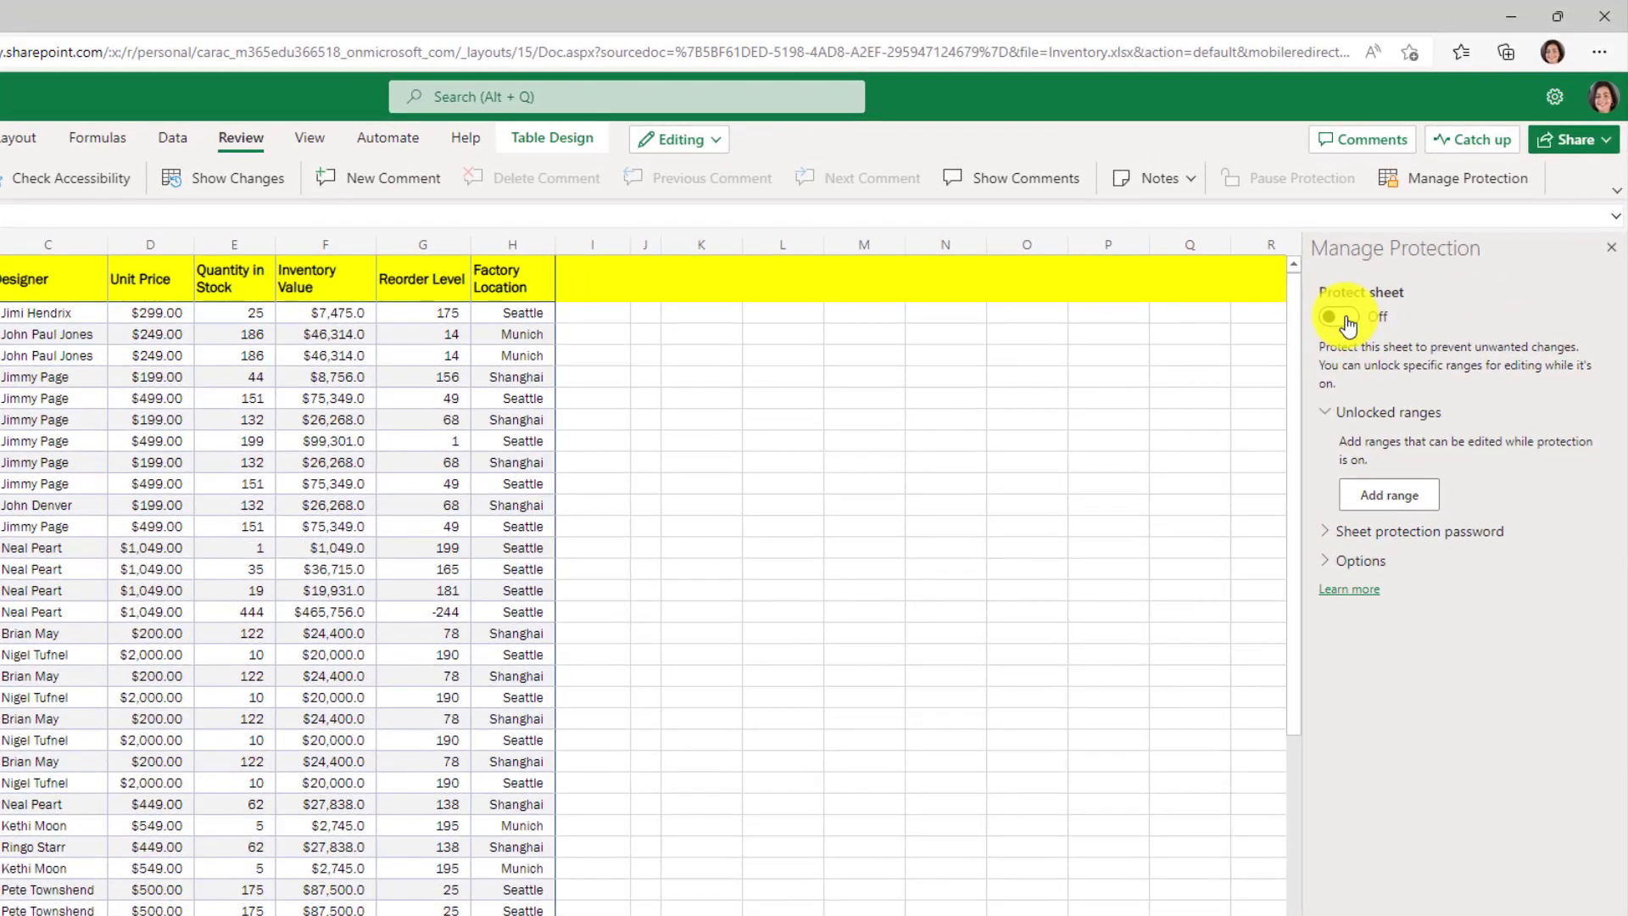
left_click(1346, 317)
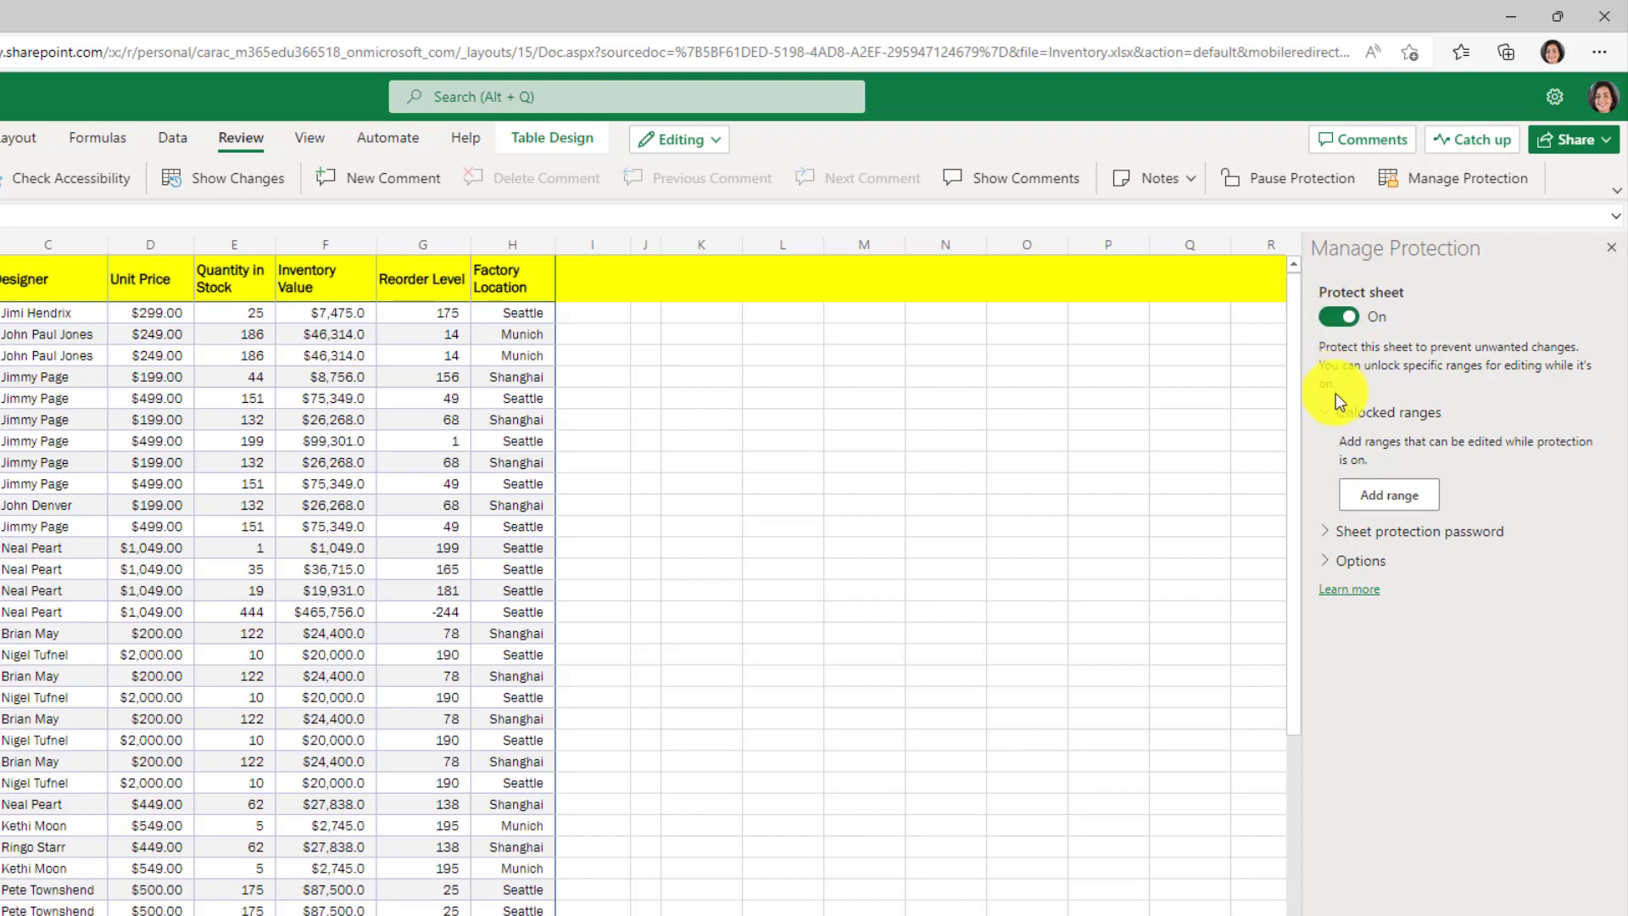
left_click(1329, 534)
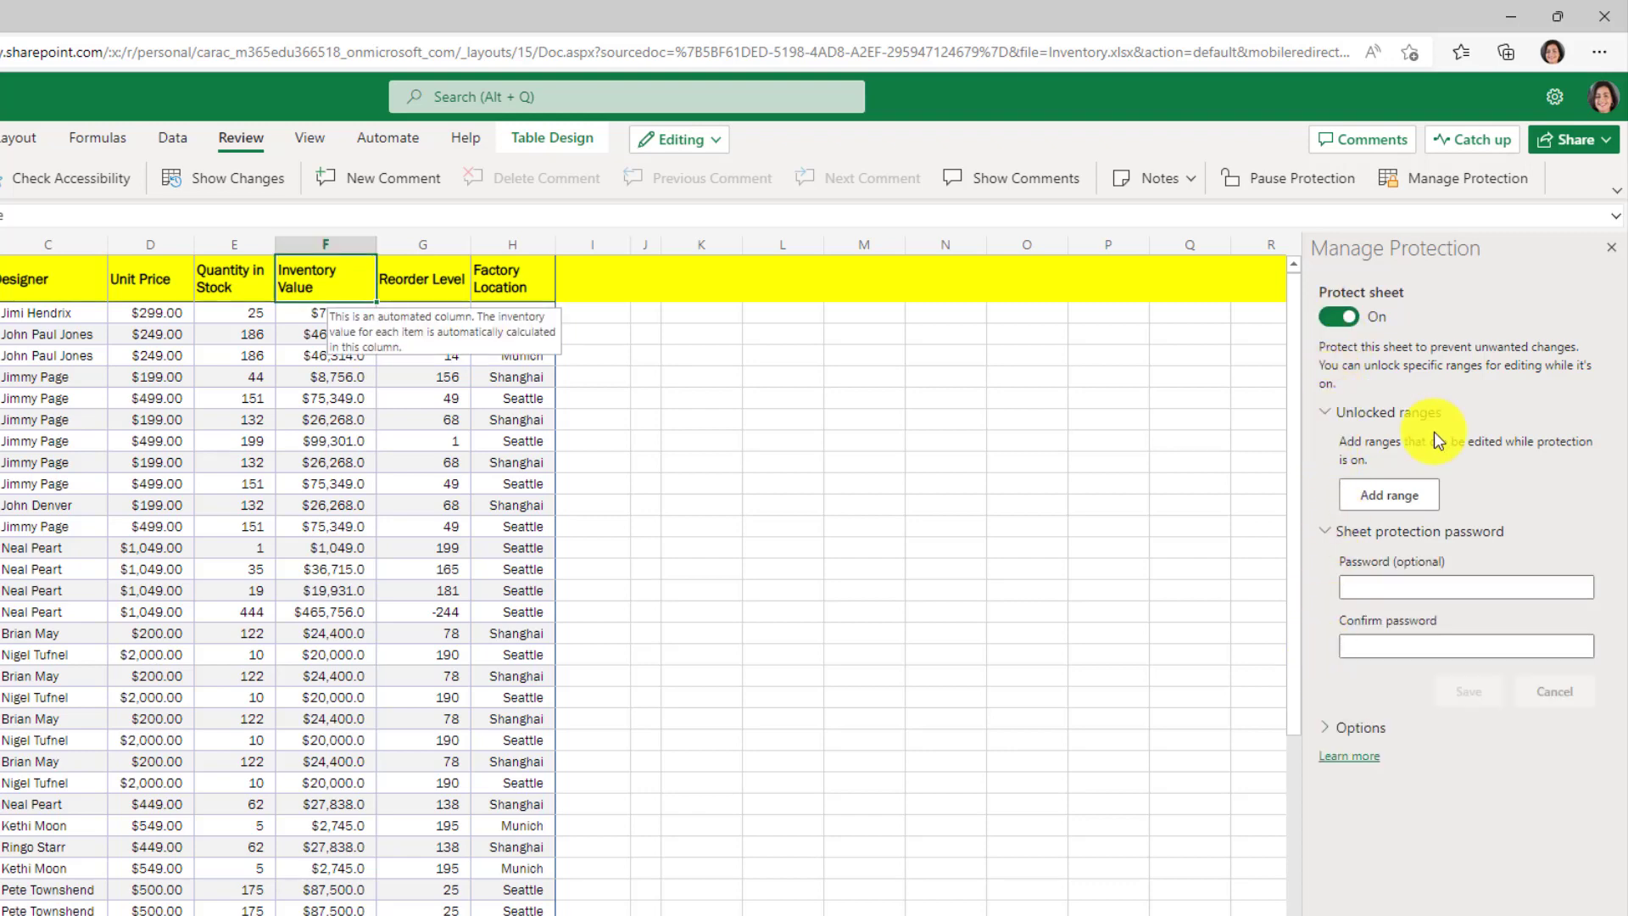
Add editable Range1 covering the Inventory Value column F1:F32 and save it.
left_click(1399, 496)
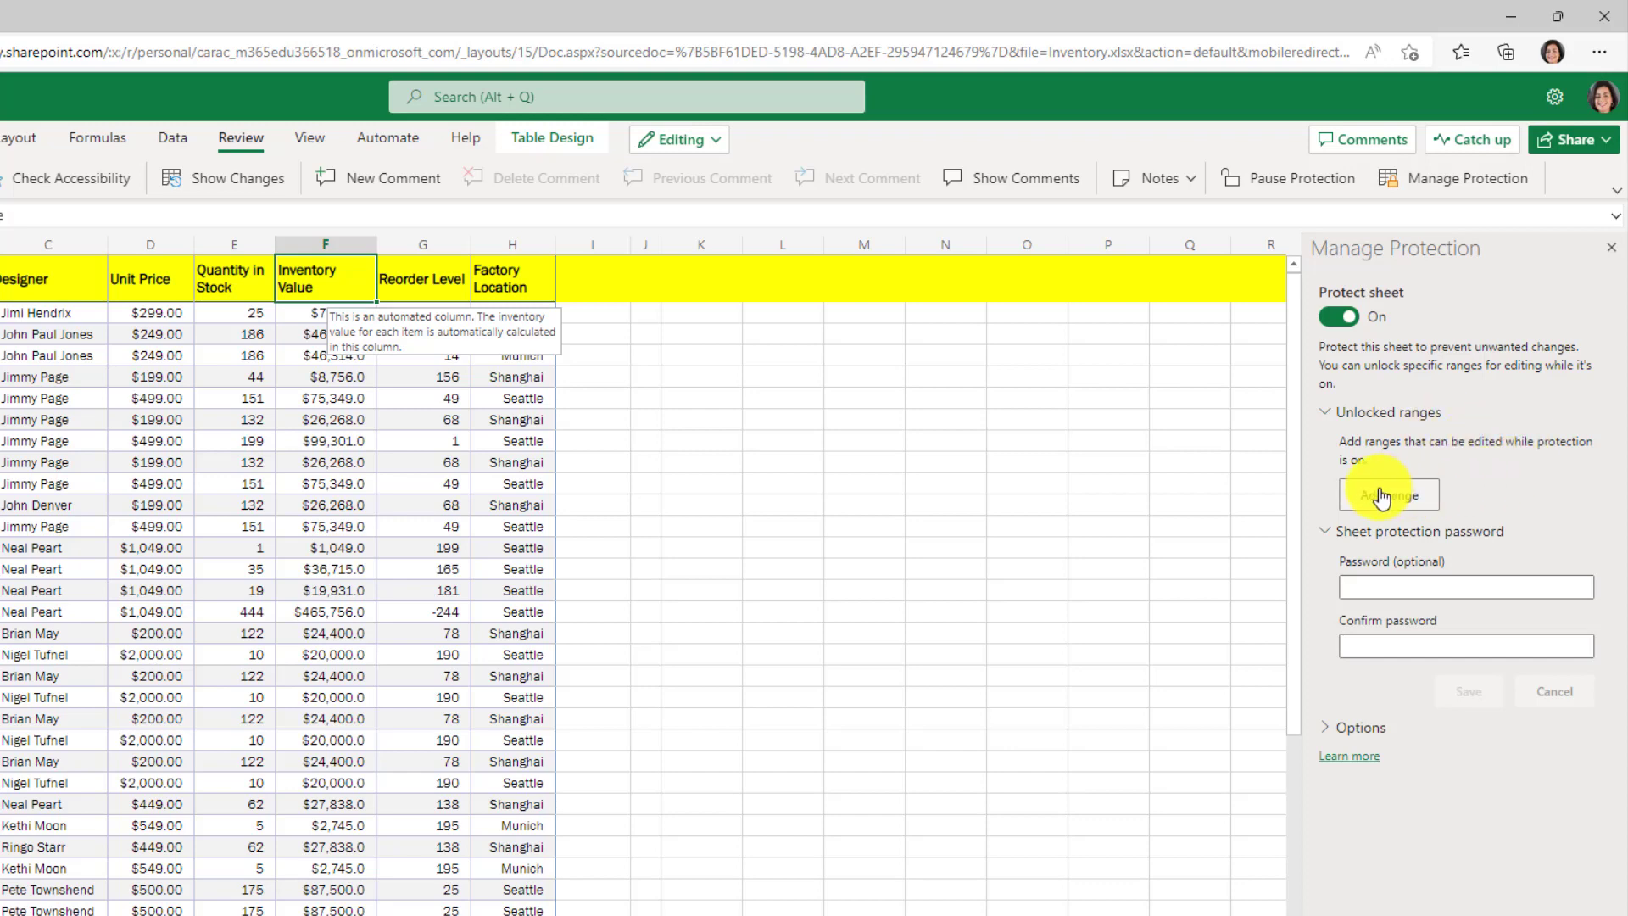
left_click_drag(325, 280, 337, 912)
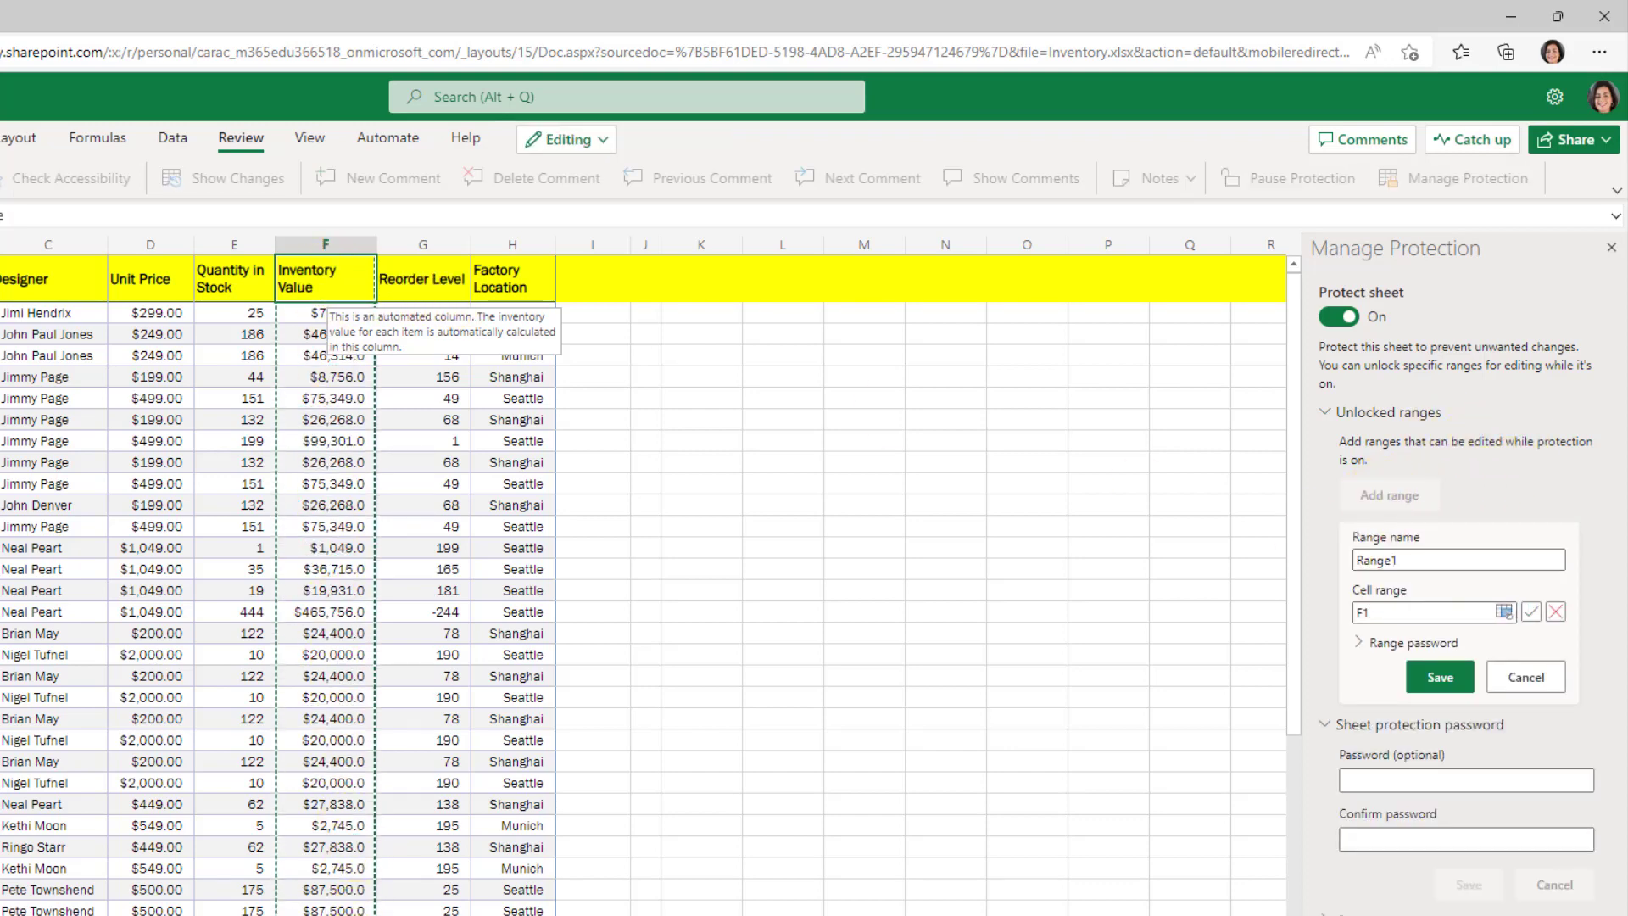
left_click(1435, 680)
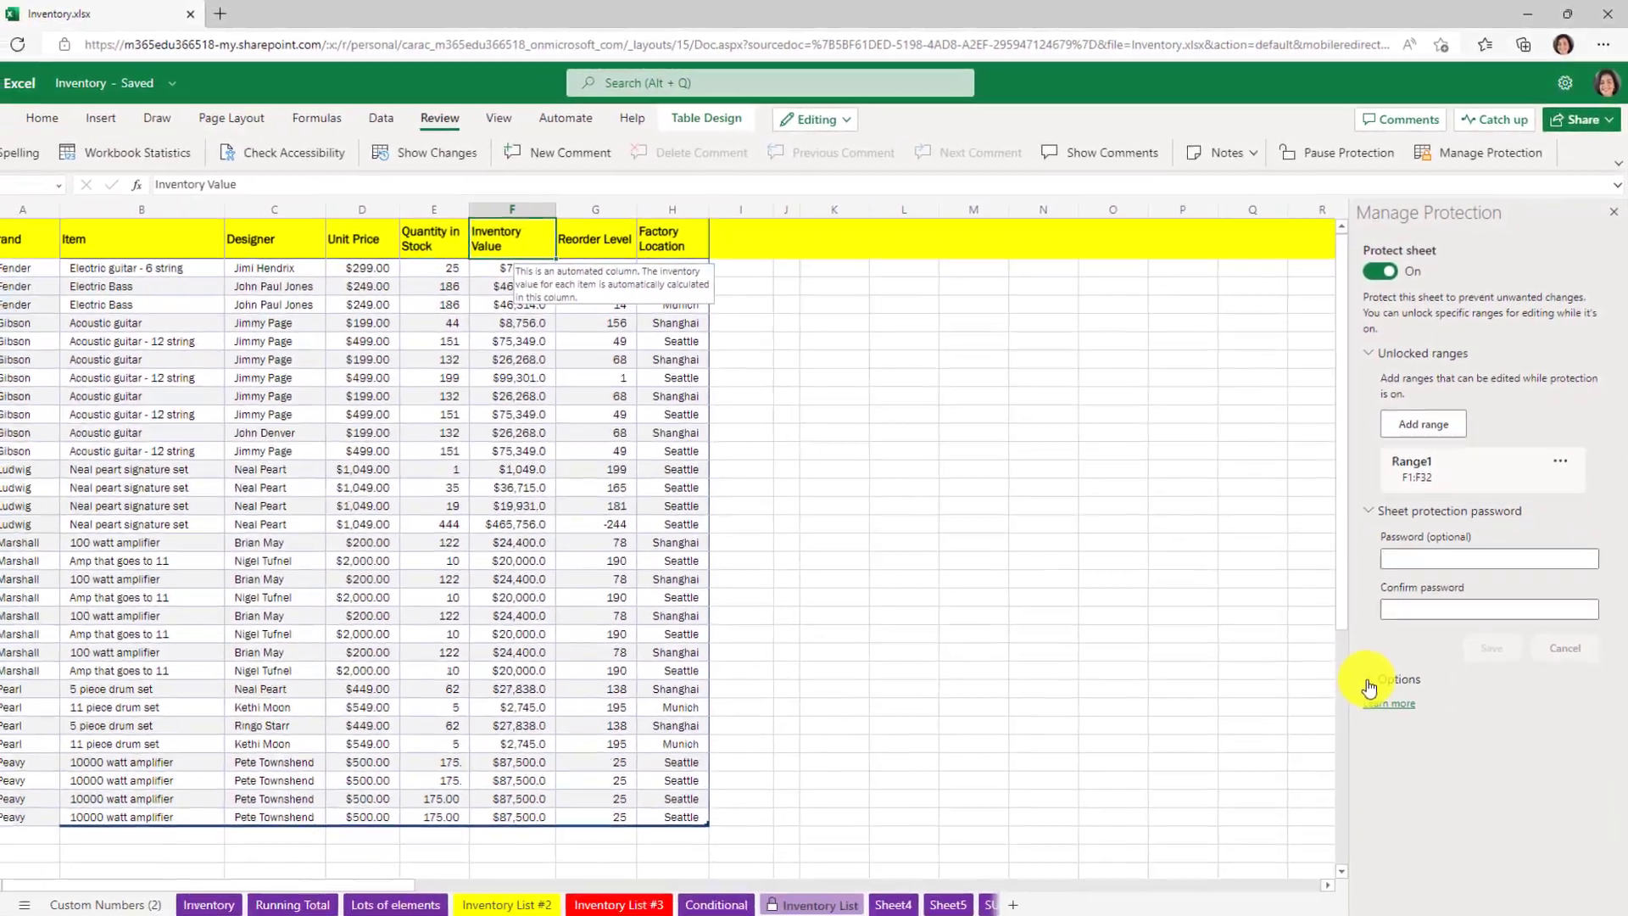
Permit users to delete columns and rows and format rows and columns on the protected sheet.
left_click(1368, 686)
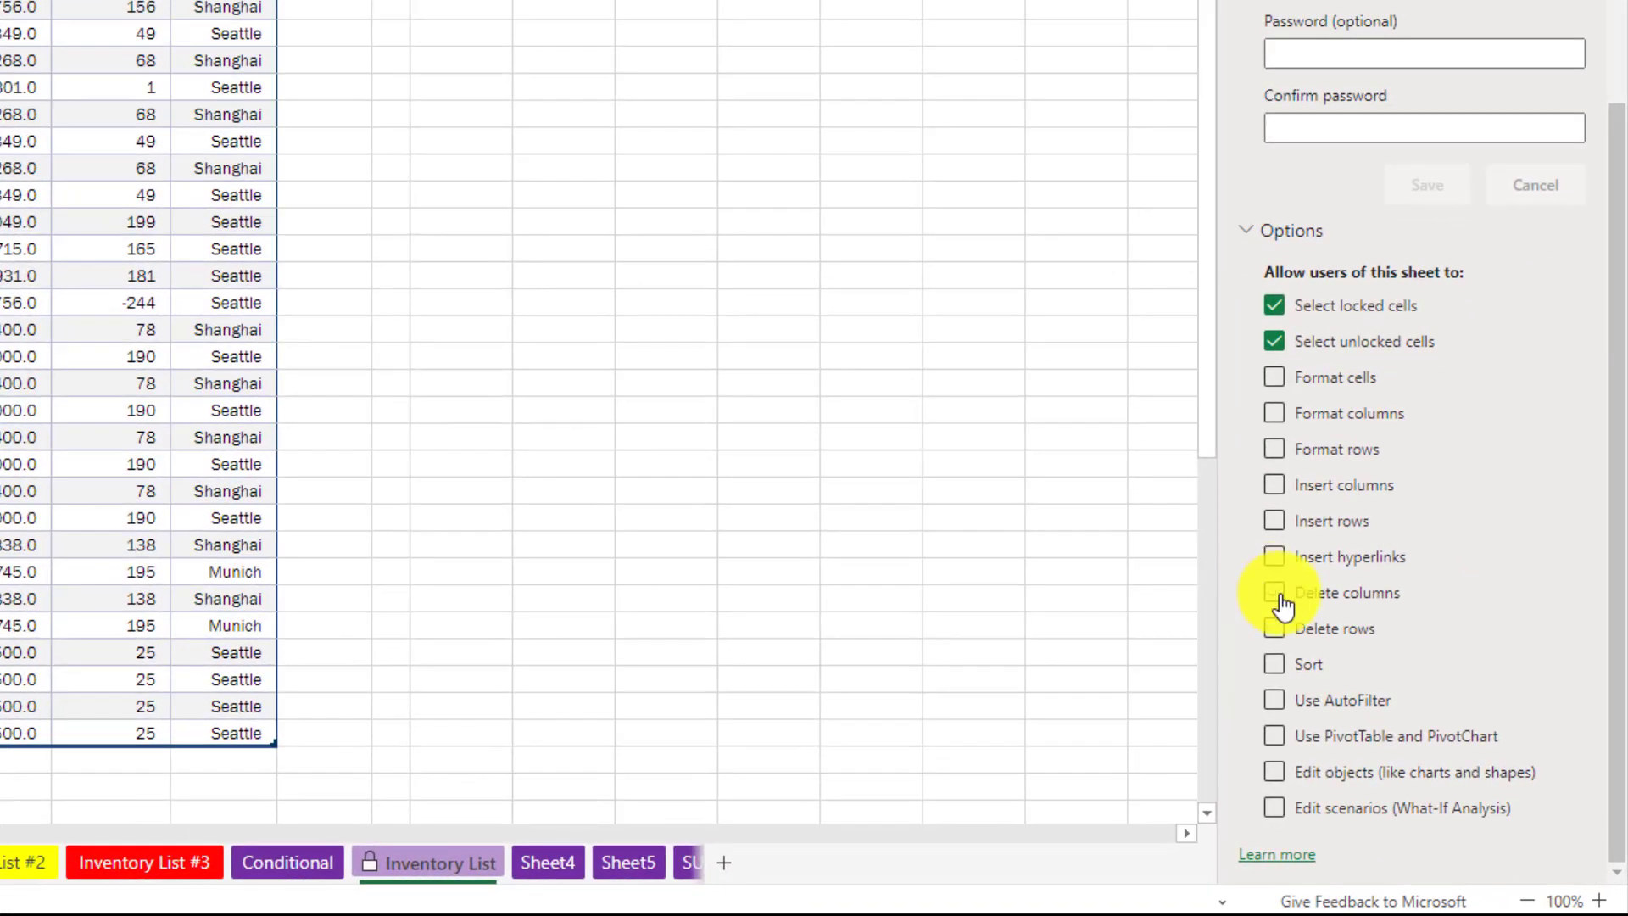
left_click(1275, 593)
left_click(1275, 629)
left_click(1274, 448)
left_click(1274, 413)
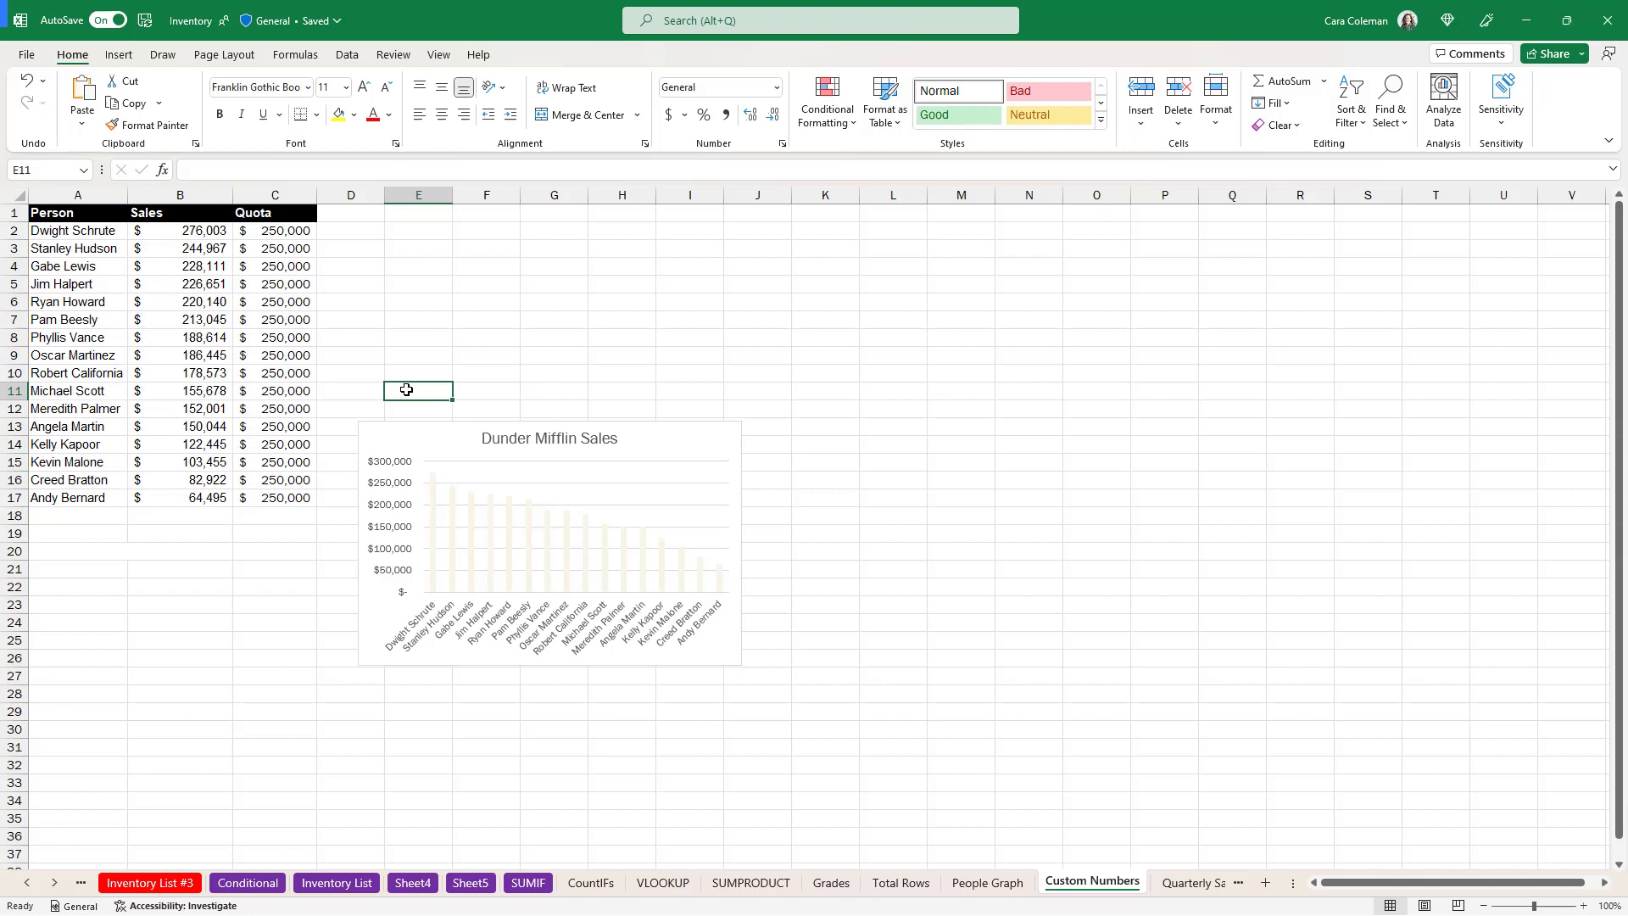
Start Narrator with Win+Ctrl+Enter, dismiss its welcome, and select the Dunder Mifflin Sales chart.
key("super+ctrl+Return")
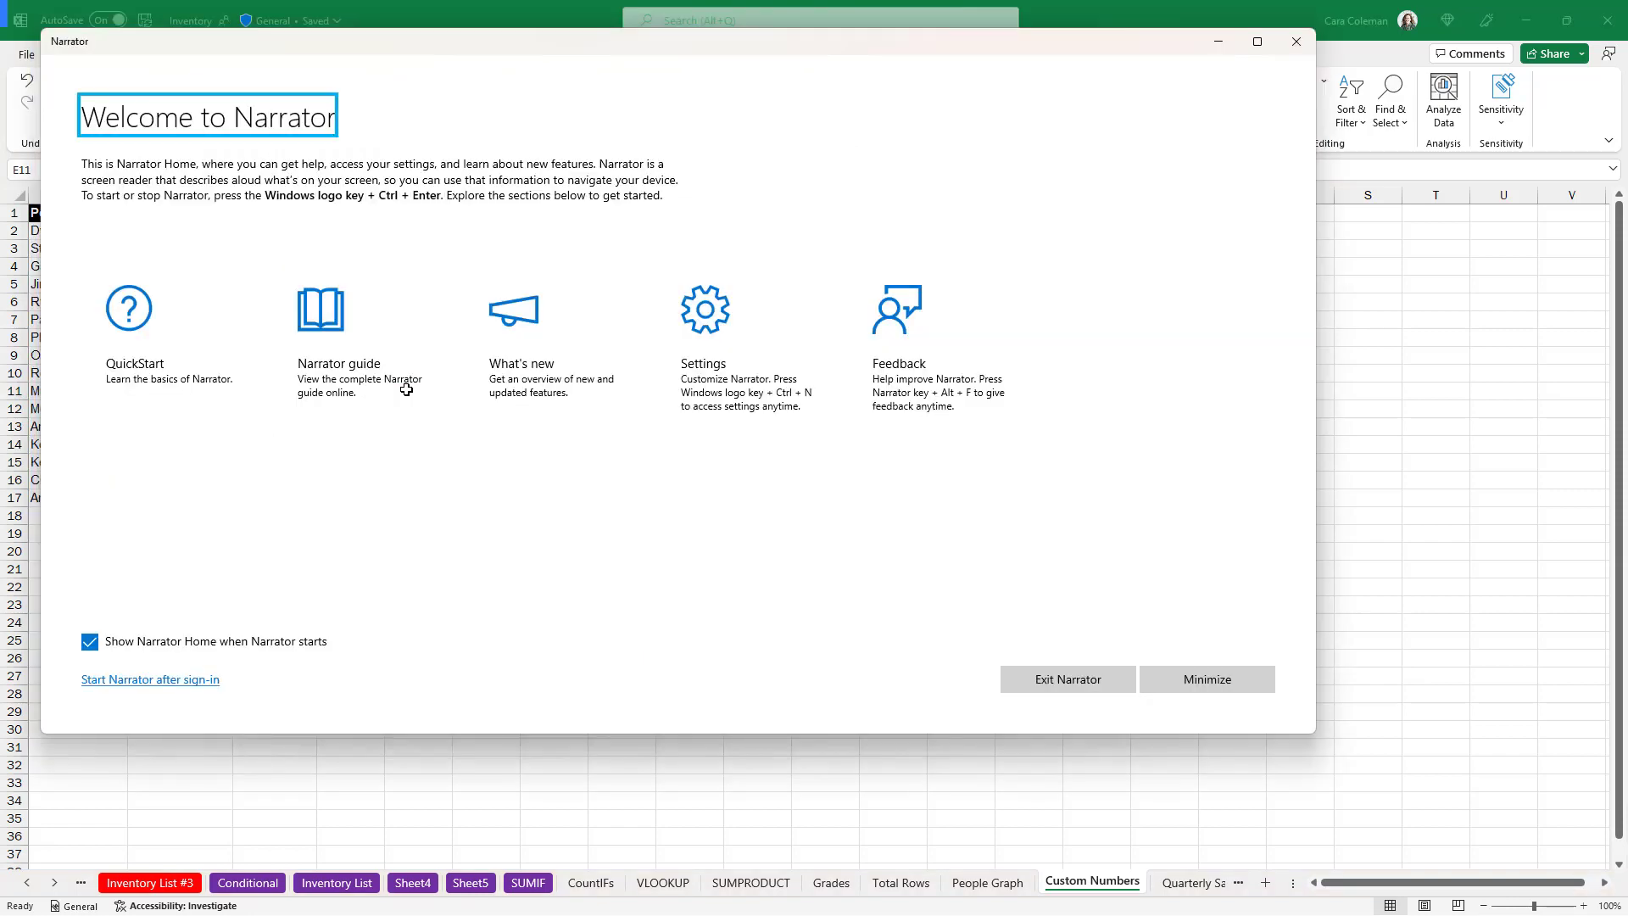
key("super+ctrl+Return")
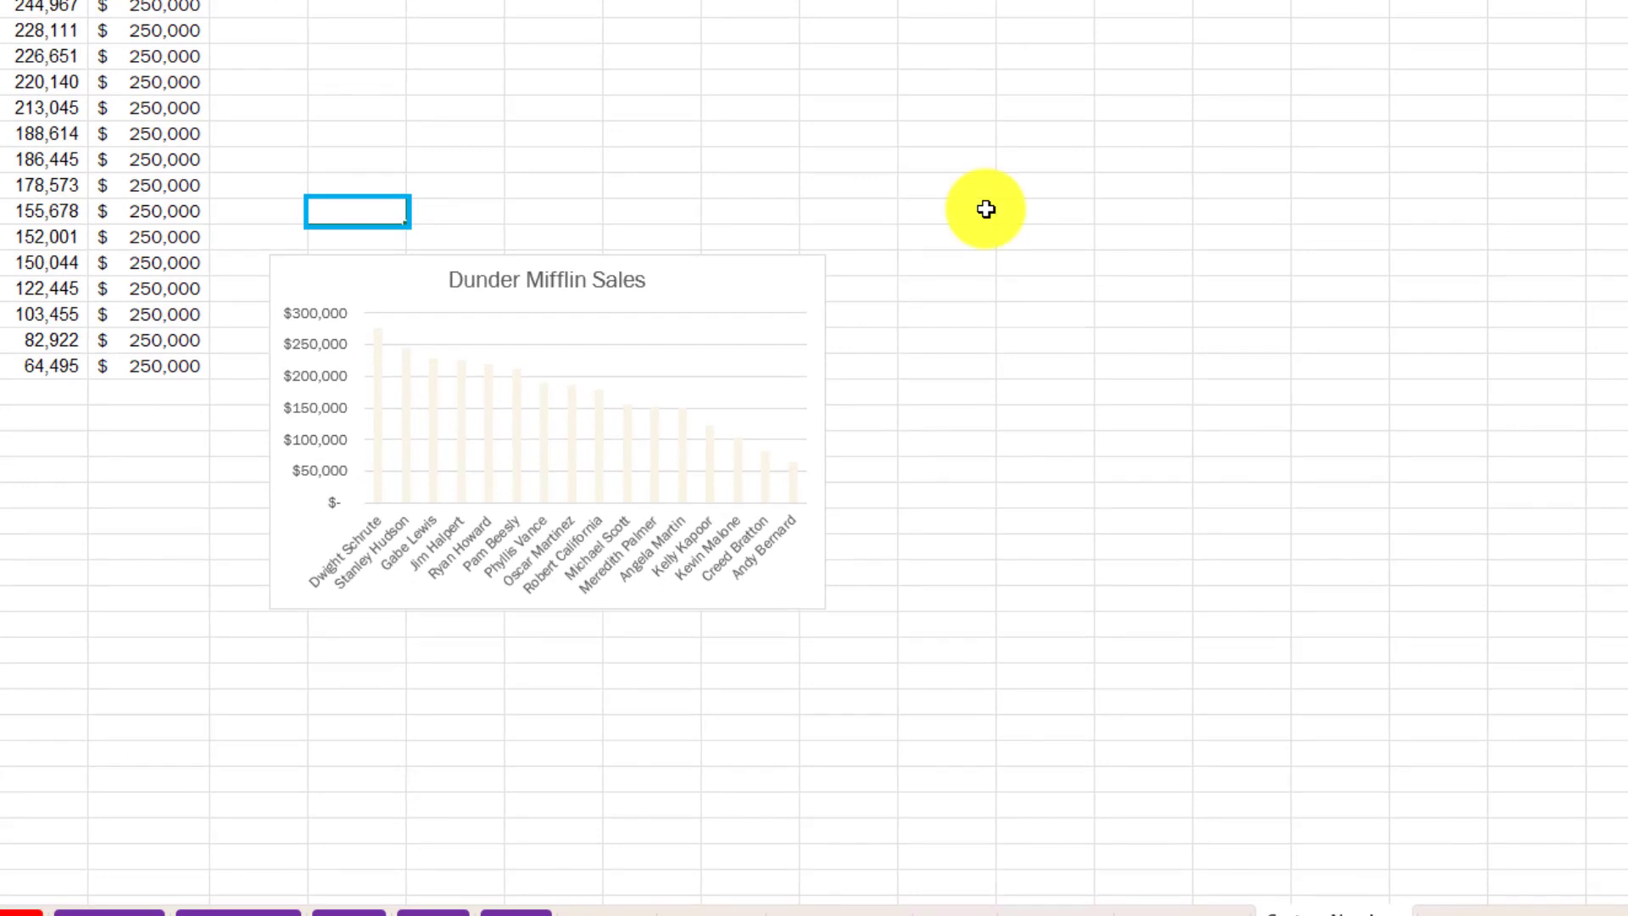
left_click(699, 272)
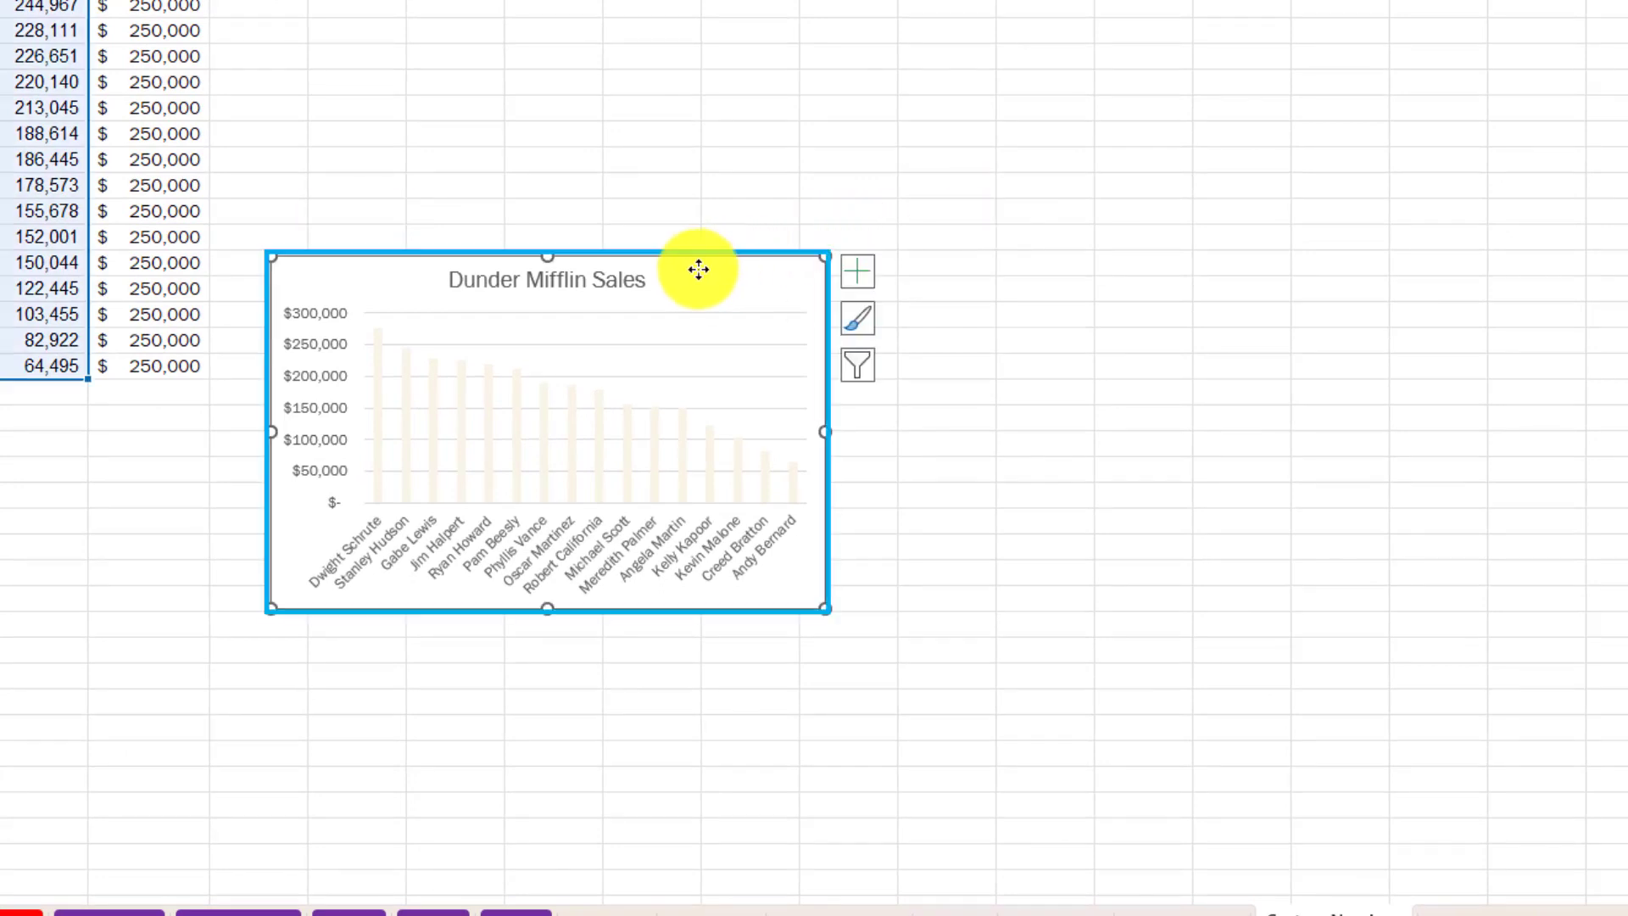